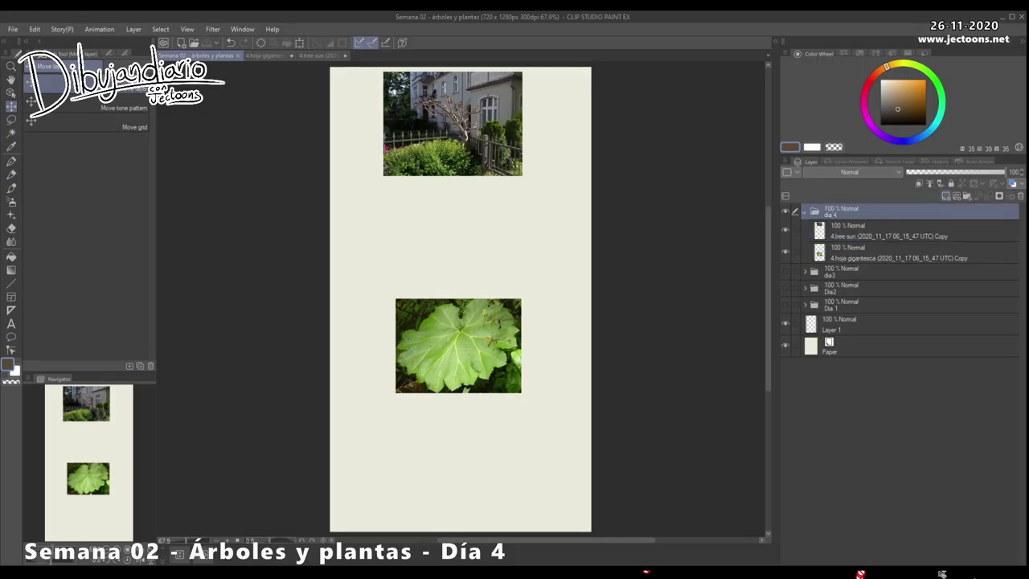
Step: Add a new raster layer above the photos in the dia 4 folder and name it "dia4"
click(946, 196)
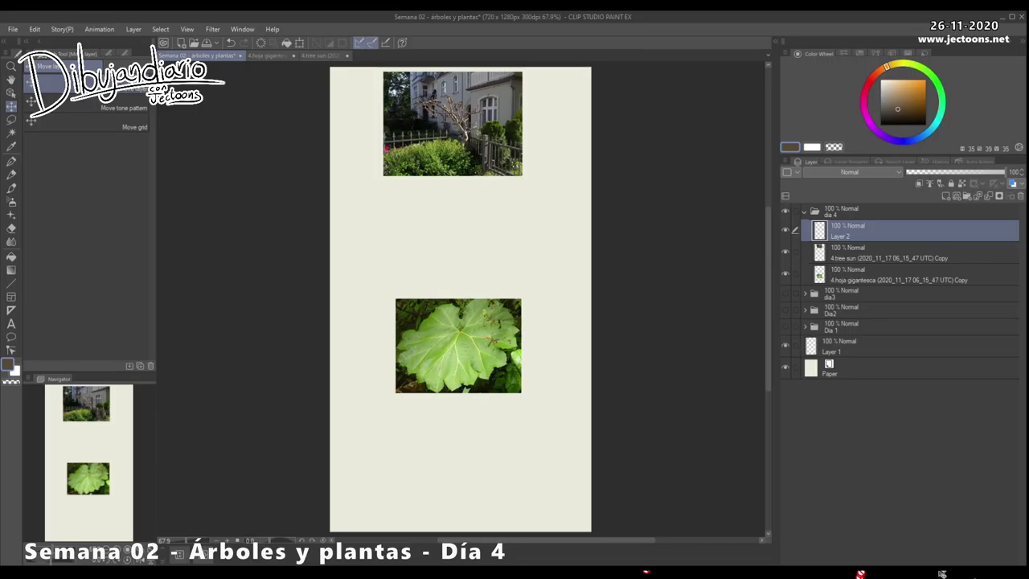
text(dia4)
key(Return)
Step: Sketch the curved trunk and the first line of the left main branch with the pen below the tree photo
click(11, 160)
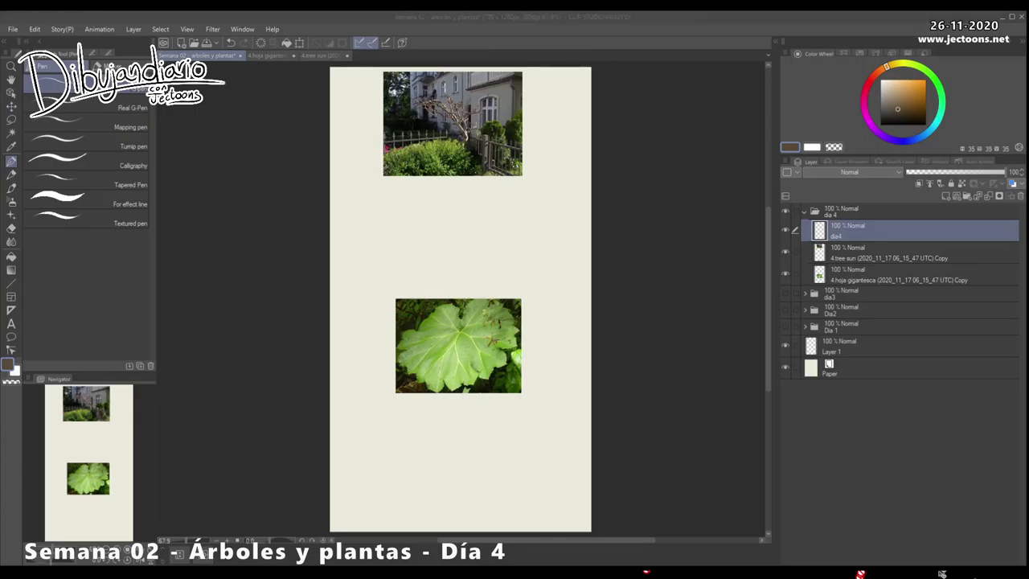
click(457, 228)
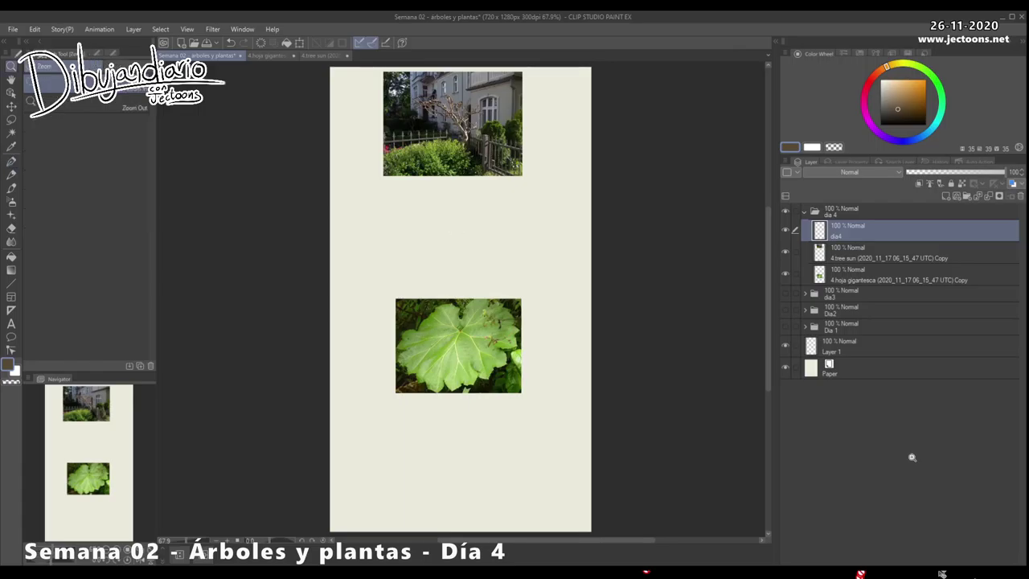
scroll(448, 223, up, 3)
scroll(452, 278, up, 4)
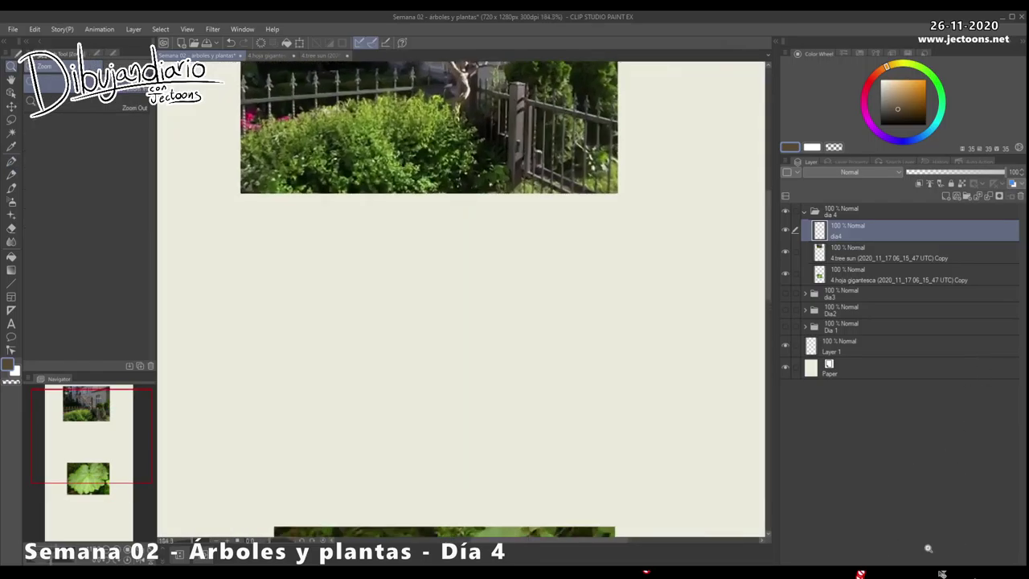
drag(452, 278, 455, 460)
drag(523, 439, 523, 419)
scroll(445, 209, down, 3)
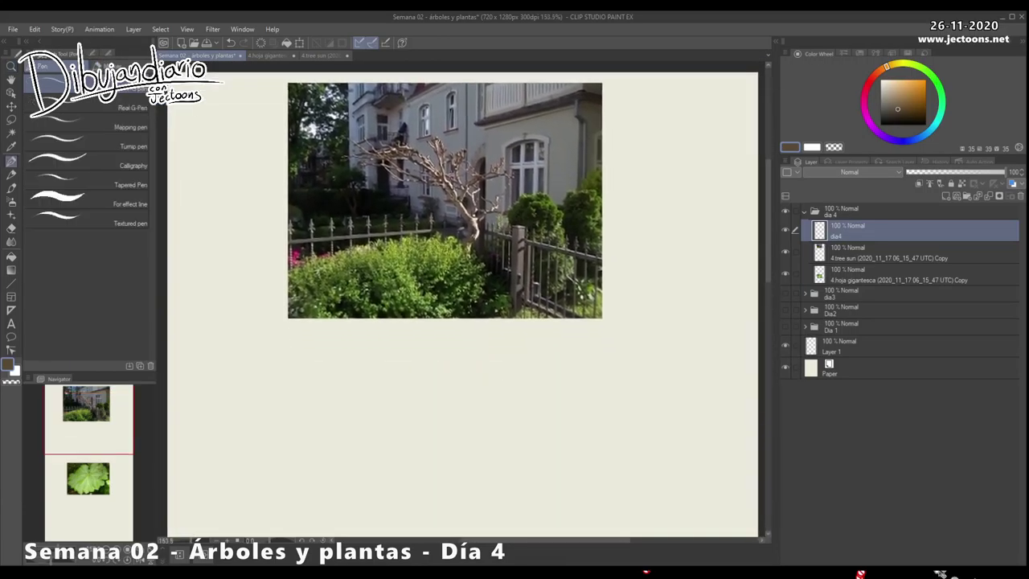
scroll(472, 381, down, 1)
scroll(450, 378, down, 1)
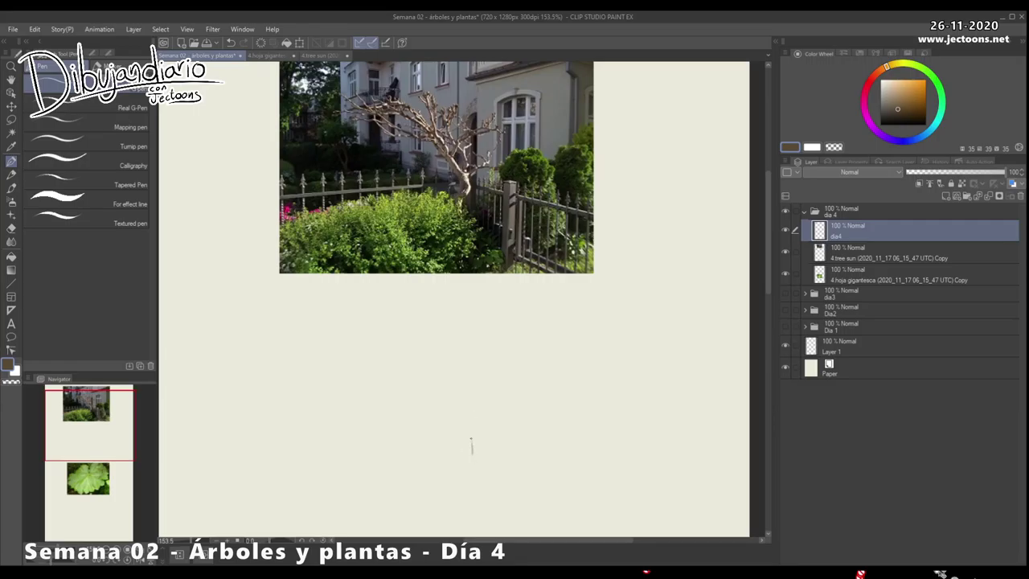
drag(483, 432, 508, 399)
drag(483, 373, 389, 311)
drag(493, 418, 472, 448)
mouse_move(510, 381)
mouse_down()
mouse_move(520, 430)
mouse_move(525, 410)
mouse_move(492, 446)
mouse_up()
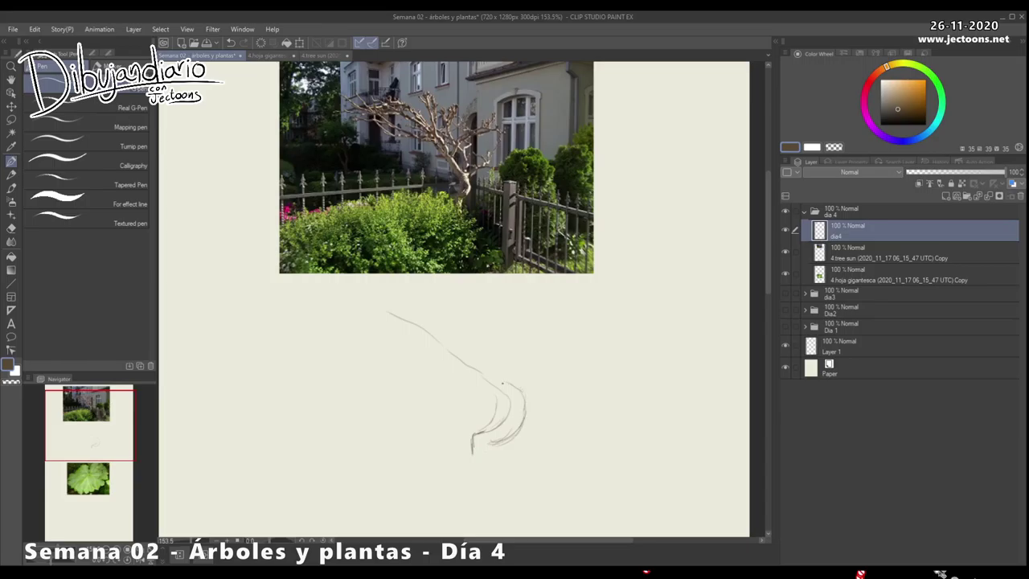
Step: Add the upper edge of the left main branch, the notch at the fork and the right side of the trunk base
scroll(512, 362, down, 1)
drag(514, 371, 448, 322)
mouse_move(482, 361)
mouse_down()
mouse_move(463, 340)
mouse_move(463, 356)
mouse_move(494, 365)
mouse_up()
drag(574, 483, 584, 461)
drag(472, 415, 496, 405)
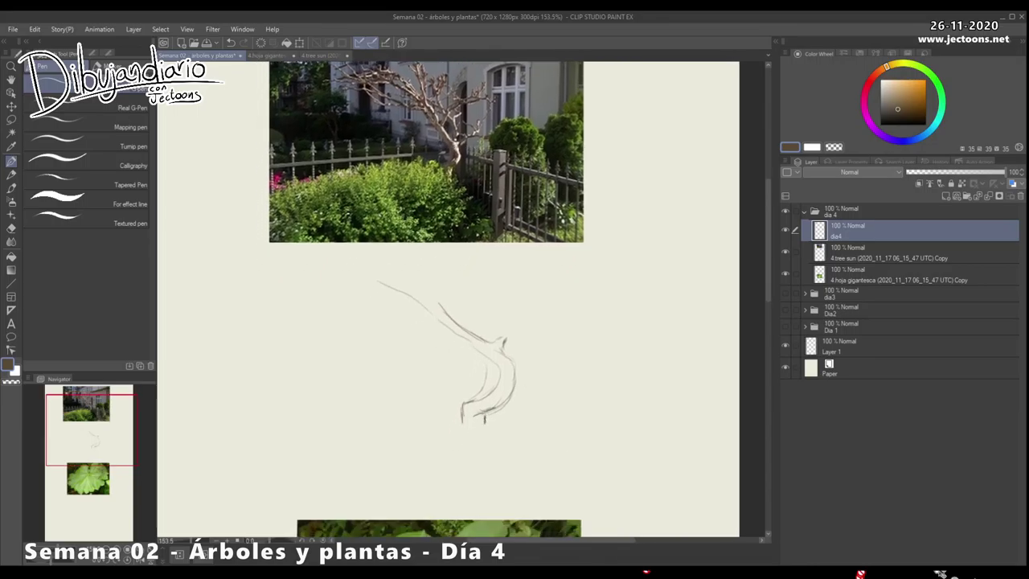
Step: Outline the underside of the left main branch and extend the small stub on the right of the fork
scroll(511, 381, up, 2)
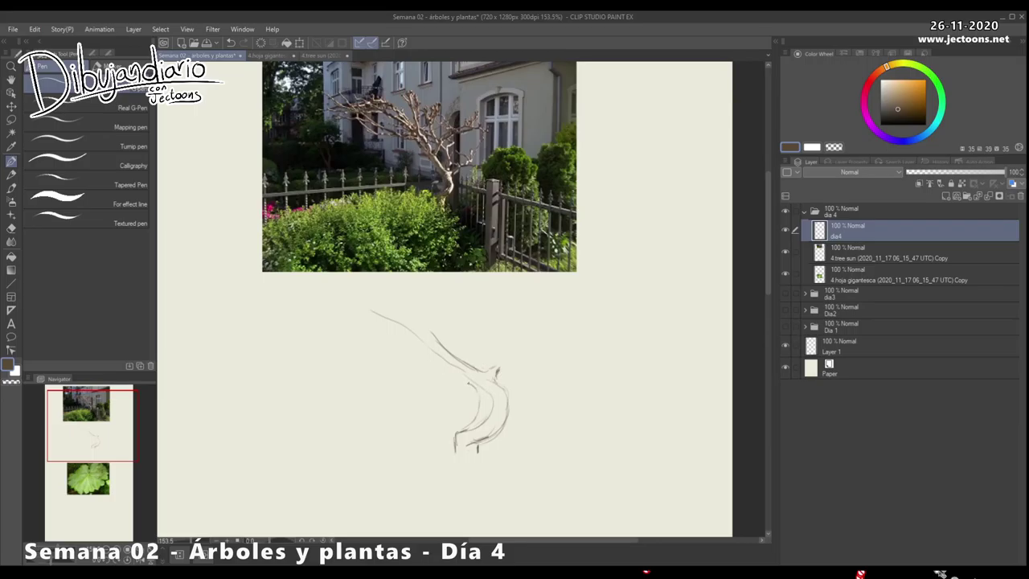
drag(451, 370, 389, 326)
mouse_move(504, 365)
mouse_down()
mouse_move(514, 332)
mouse_move(506, 361)
mouse_up()
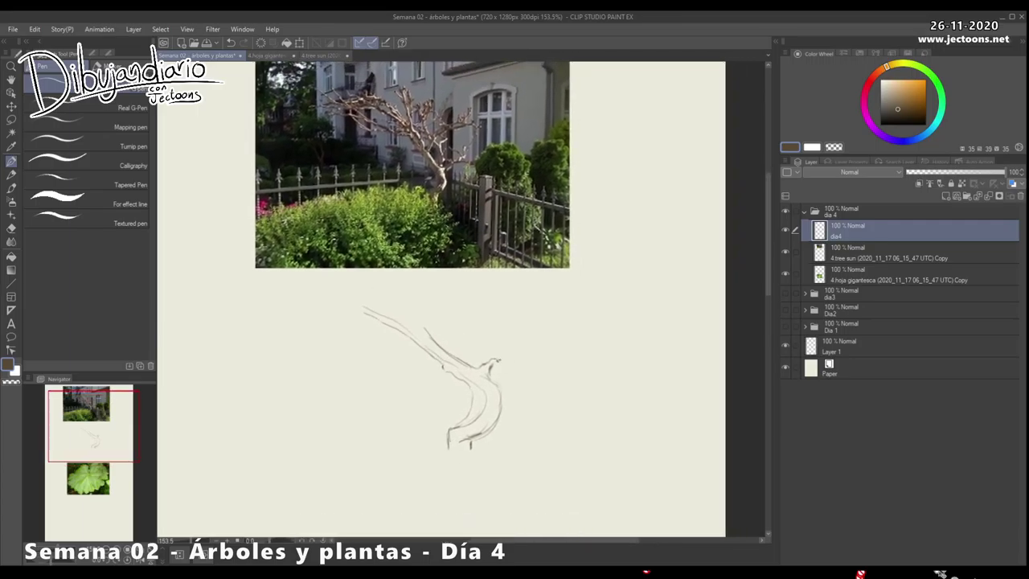
Step: Sketch the right-hand branch rising from the fork, with small twigs at its bend
drag(492, 368, 510, 363)
drag(495, 327, 506, 340)
drag(502, 339, 515, 348)
mouse_move(549, 337)
mouse_down()
mouse_move(562, 311)
mouse_move(541, 338)
mouse_up()
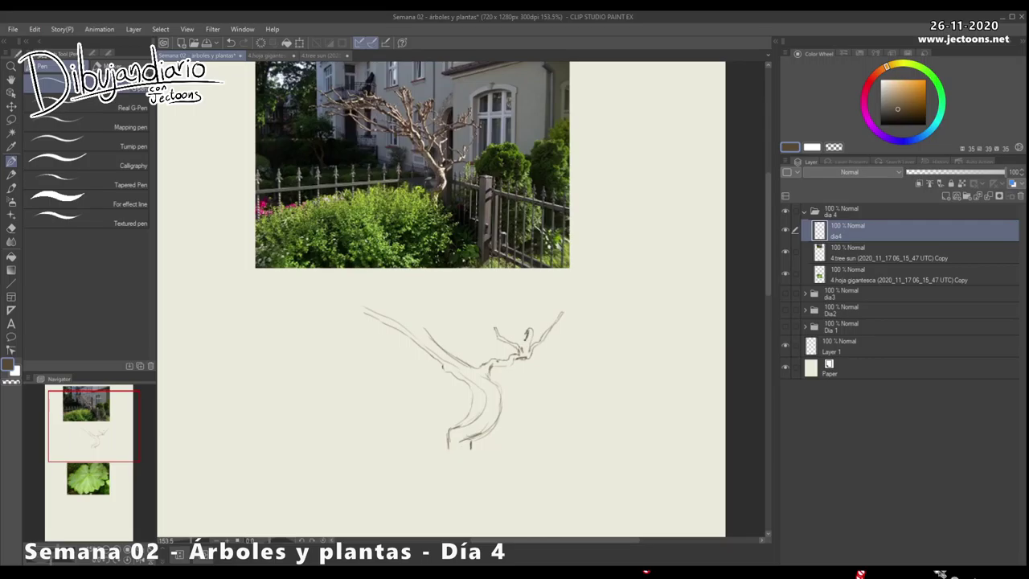
drag(528, 328, 532, 332)
Step: Draw the inner twigs between the fork and the right-hand branch
drag(499, 475, 509, 485)
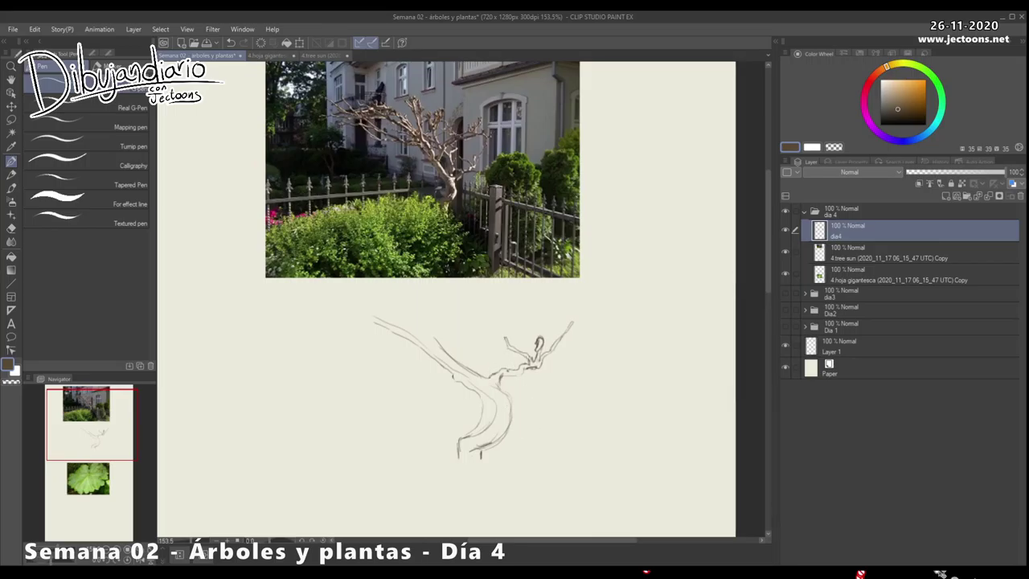
drag(490, 370, 493, 360)
drag(501, 357, 529, 363)
drag(482, 354, 479, 367)
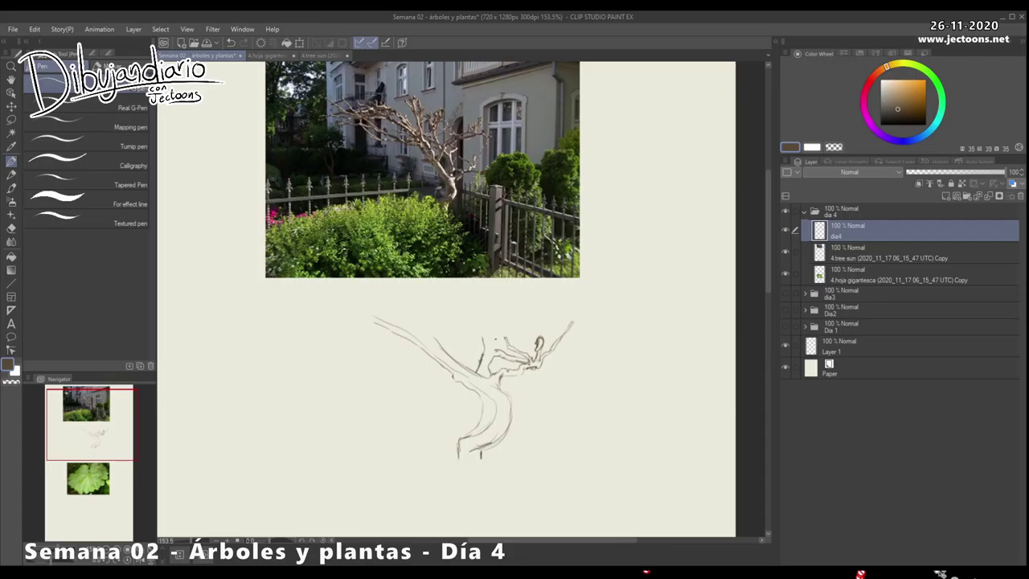
Step: Lasso the whole tree sketch, scale it down to about three quarters of its size and deselect it
key(m)
mouse_move(409, 297)
mouse_down()
mouse_move(379, 482)
mouse_move(509, 291)
mouse_move(414, 296)
mouse_up()
key(ctrl+t)
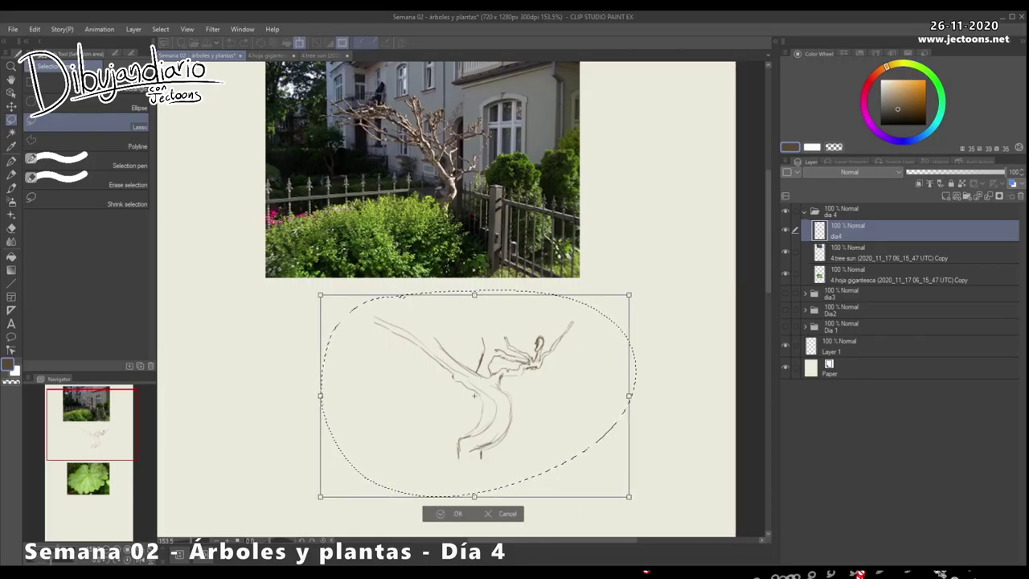
drag(628, 294, 556, 341)
key(Return)
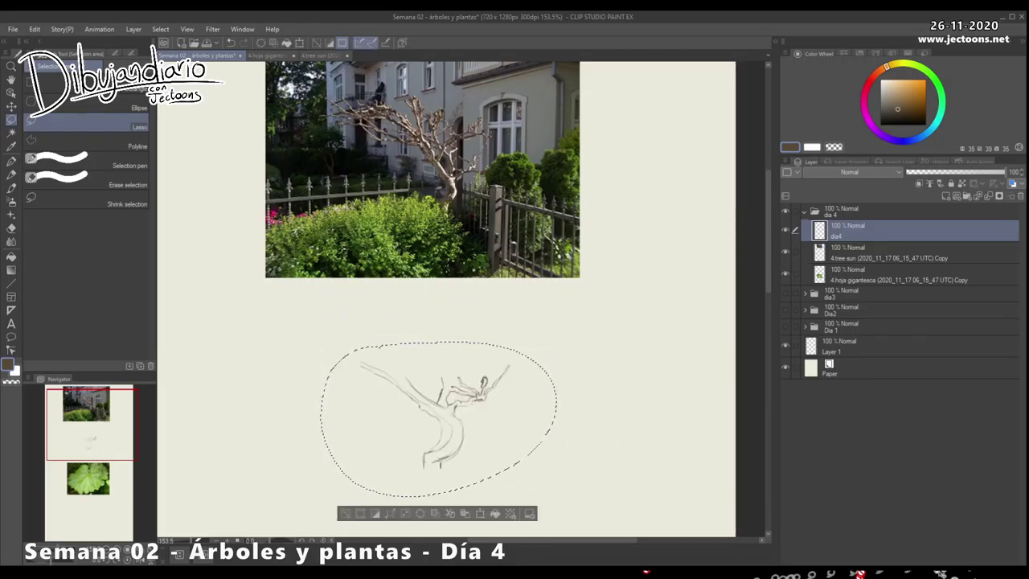
key(ctrl+d)
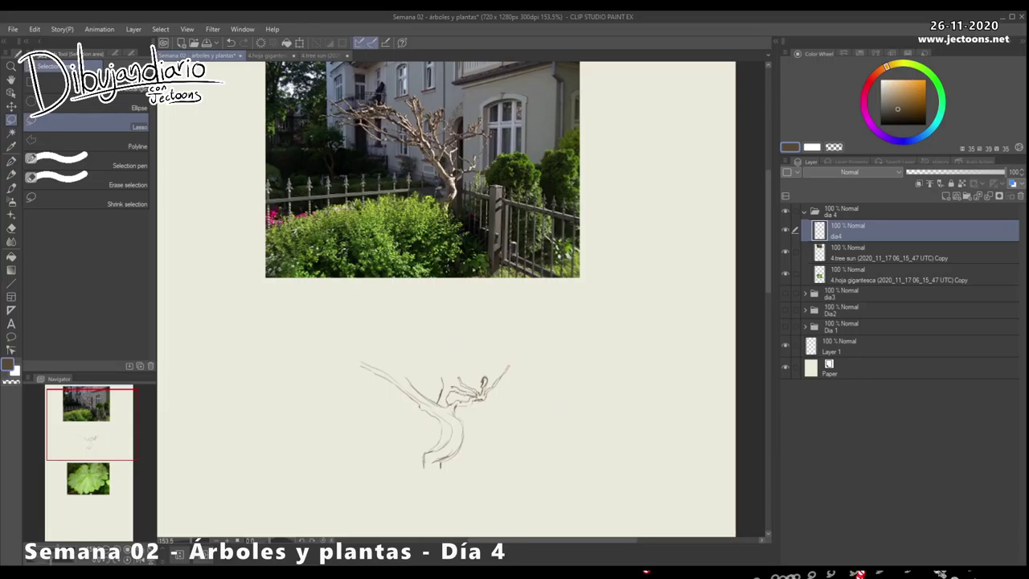
Step: Draw the central branches with the pen, from the fork up to the crossing twig and back to the left branch
key(p)
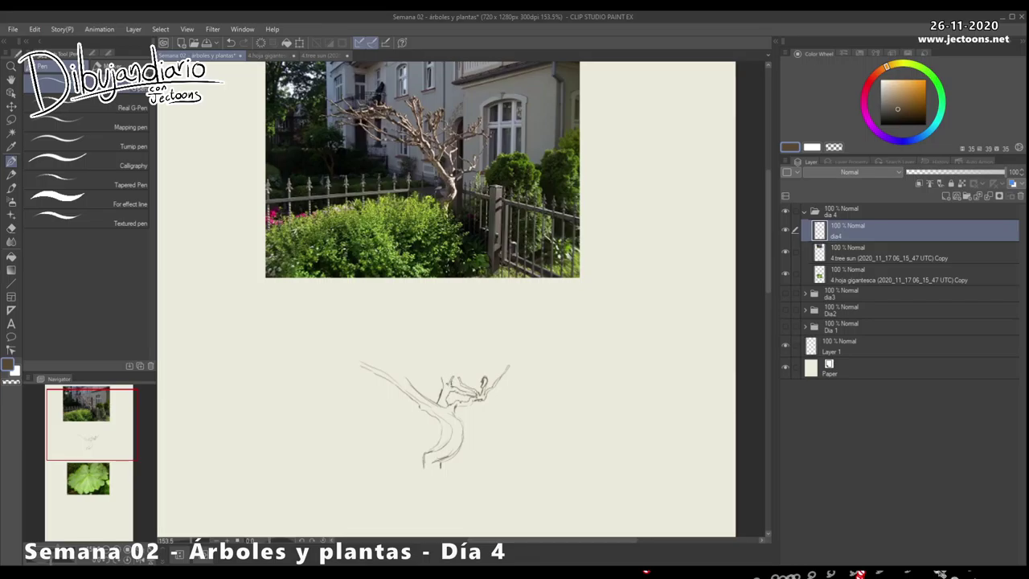
drag(450, 369, 459, 365)
drag(443, 370, 456, 361)
drag(439, 379, 427, 361)
drag(417, 368, 418, 389)
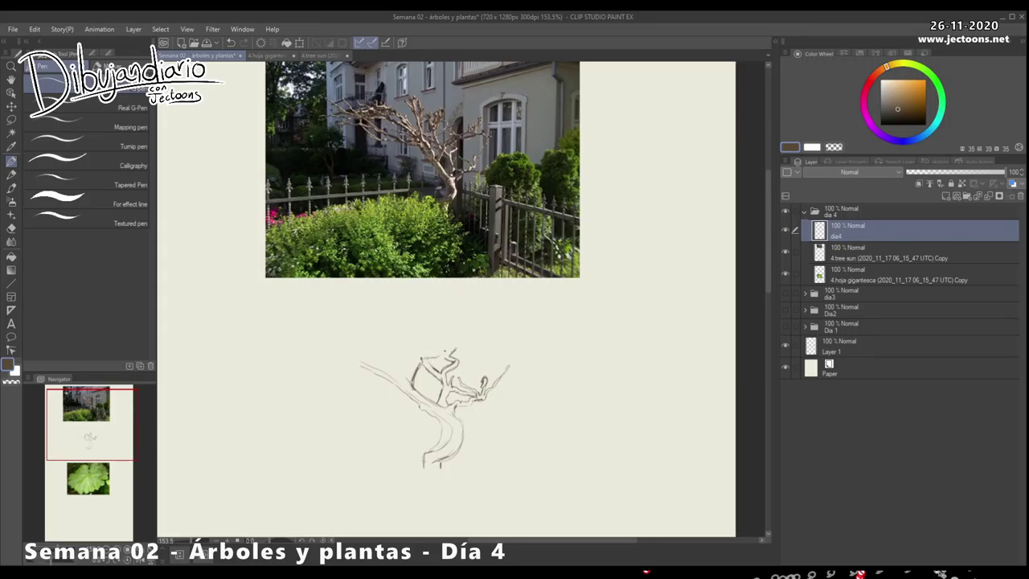
Step: Extend the central branch up to the right with twigs at its tip and join it to the right-hand branch
drag(442, 354, 457, 346)
drag(457, 346, 422, 359)
drag(466, 346, 502, 338)
drag(458, 348, 501, 334)
mouse_move(507, 369)
mouse_down()
mouse_move(501, 386)
mouse_move(495, 376)
mouse_move(513, 355)
mouse_up()
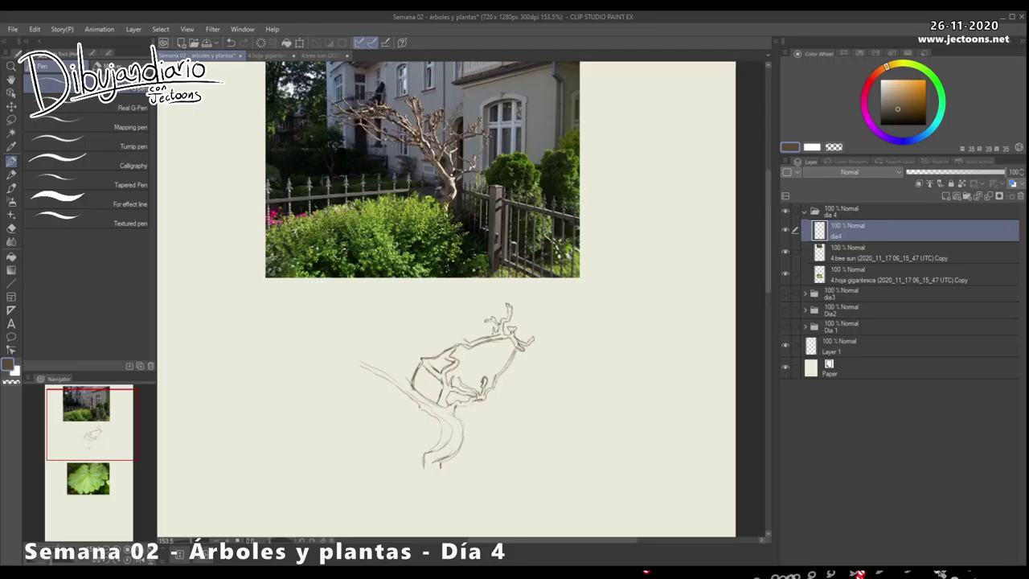
Step: Draw the upright branch growing from the left end of the central branch
mouse_move(501, 322)
mouse_down()
mouse_move(487, 337)
mouse_move(512, 338)
mouse_move(498, 323)
mouse_move(491, 333)
mouse_move(505, 337)
mouse_up()
key(ctrl+z)
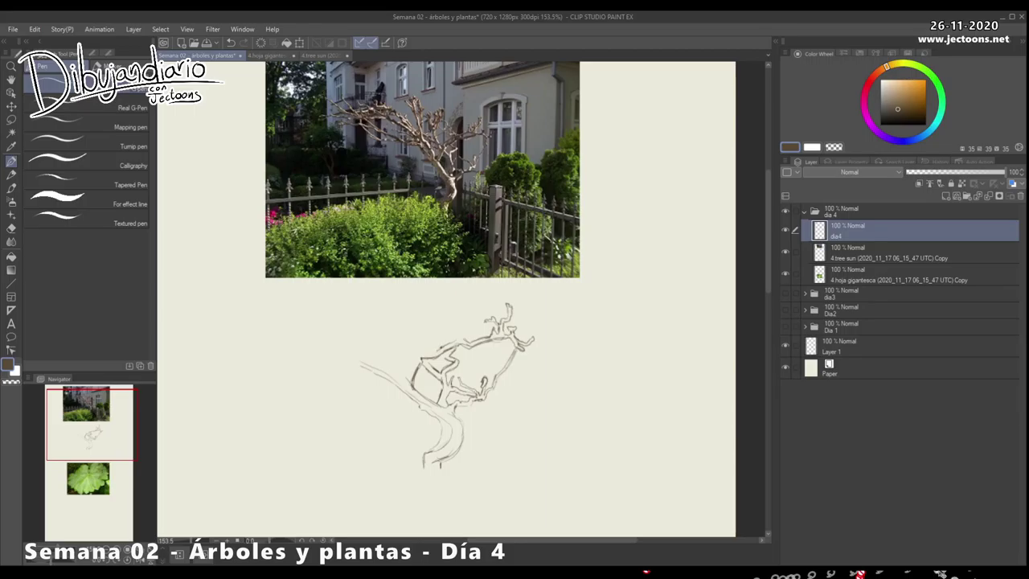
drag(442, 346, 419, 352)
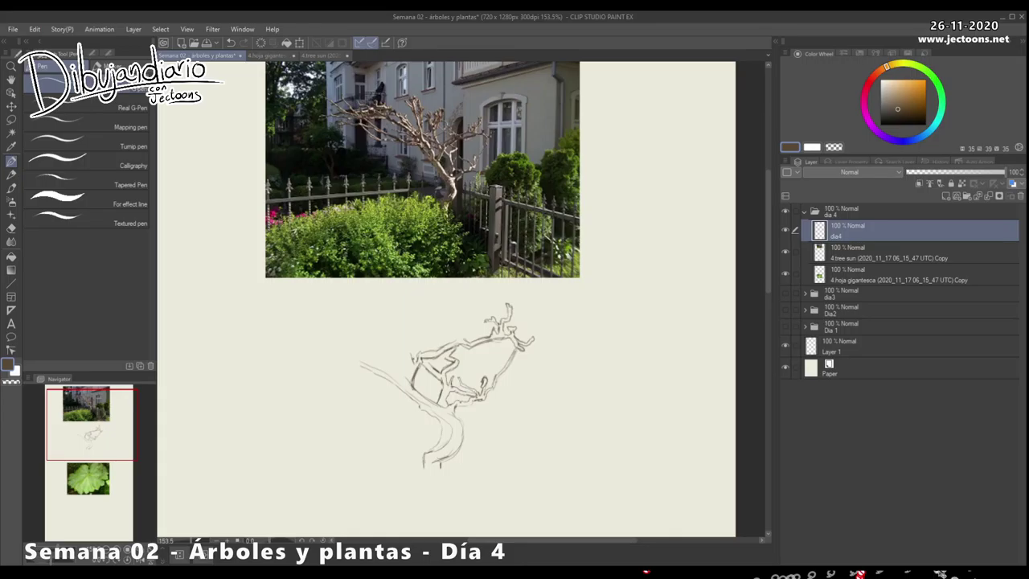
drag(414, 361, 407, 345)
mouse_move(406, 344)
mouse_down()
mouse_move(400, 325)
mouse_move(412, 366)
mouse_up()
Step: Sketch a branch rising to the upper left from the main branch, ending in a forked tip
drag(398, 372, 334, 281)
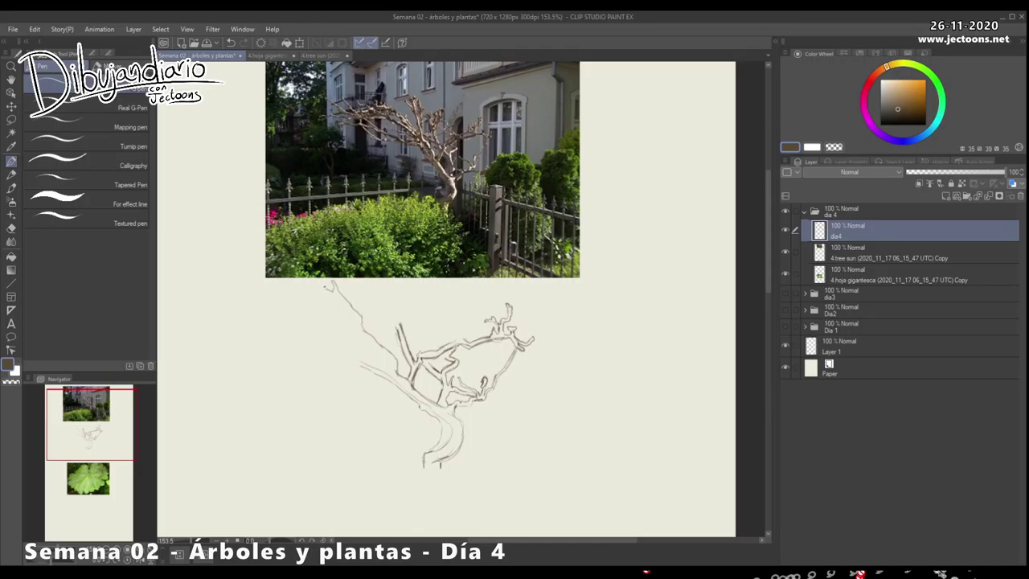
drag(325, 287, 331, 297)
drag(355, 316, 358, 331)
Step: Sketch the long limbs that reach from the main branch to the far left of the tree
mouse_move(384, 369)
mouse_down()
mouse_move(348, 324)
mouse_move(453, 421)
mouse_move(340, 324)
mouse_move(292, 300)
mouse_move(222, 307)
mouse_move(257, 349)
mouse_move(392, 383)
mouse_move(227, 321)
mouse_up()
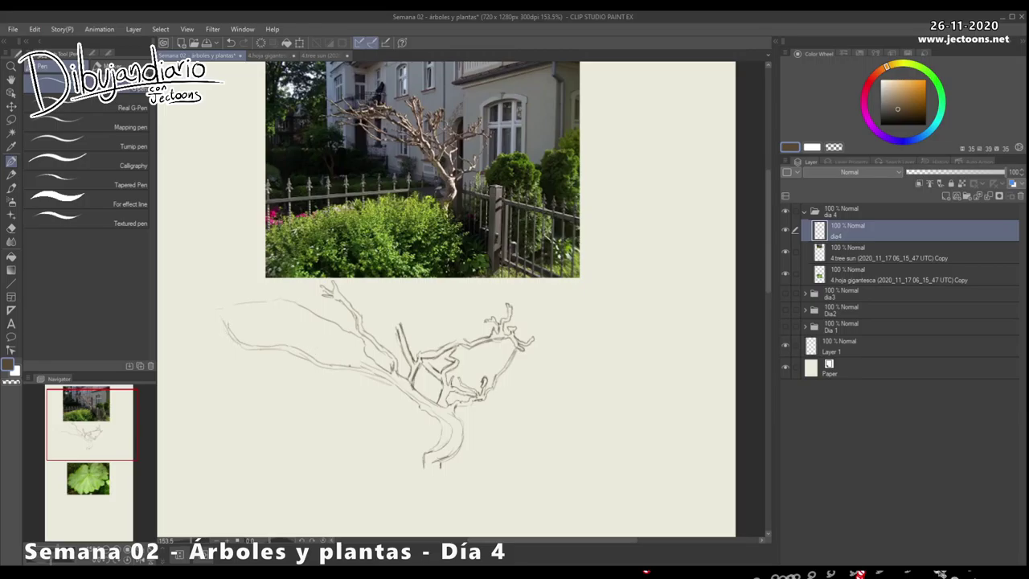
drag(352, 358, 199, 289)
drag(263, 326, 384, 373)
mouse_move(310, 345)
mouse_down()
mouse_move(195, 336)
mouse_move(224, 334)
mouse_move(197, 331)
mouse_up()
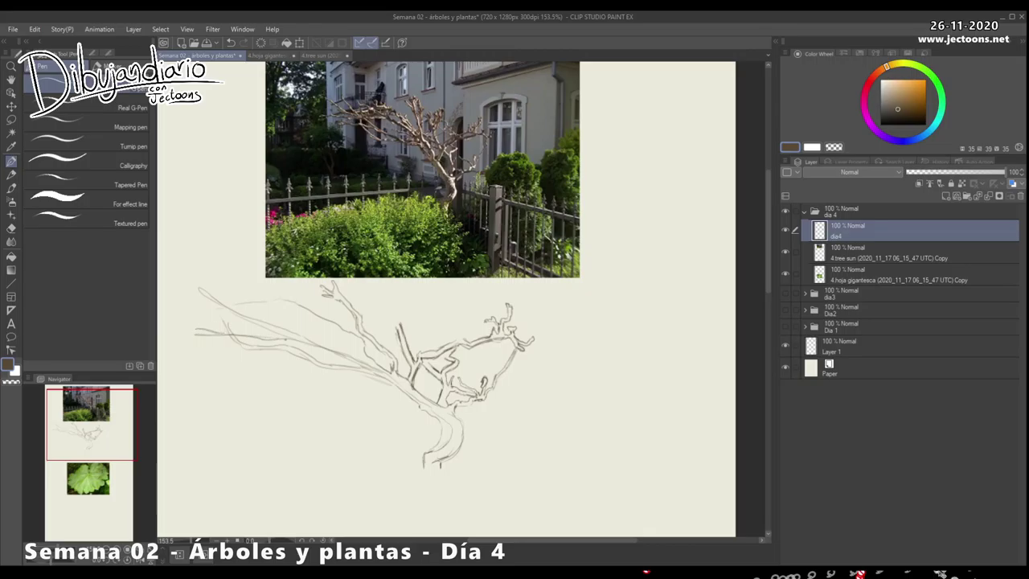
Step: Thicken the lower long left limb with extra contour lines and add a short twig near its tip
drag(294, 337, 245, 335)
drag(223, 320, 229, 333)
mouse_move(294, 340)
mouse_down()
mouse_move(327, 361)
mouse_move(343, 356)
mouse_move(293, 331)
mouse_up()
drag(248, 315, 278, 328)
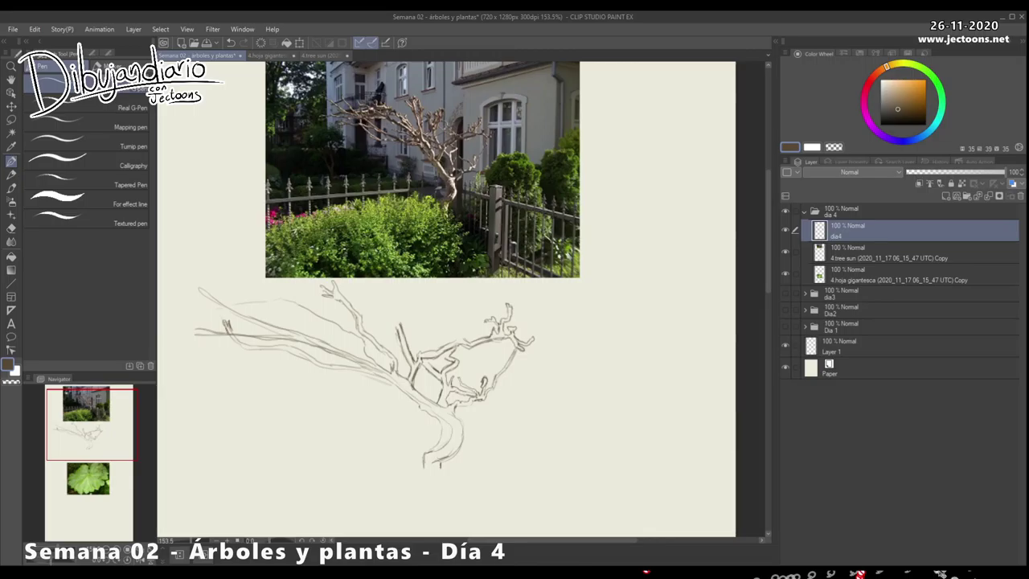
Step: Outline the upper left limb as a full branch and add upright twigs at its tip
drag(367, 359, 348, 337)
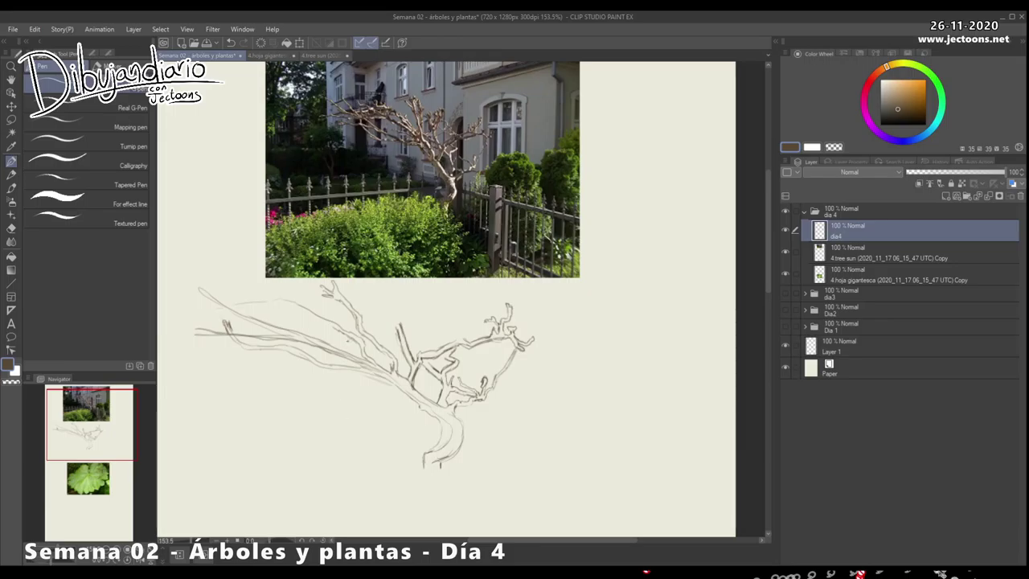
mouse_move(337, 330)
mouse_down()
mouse_move(266, 302)
mouse_move(225, 302)
mouse_up()
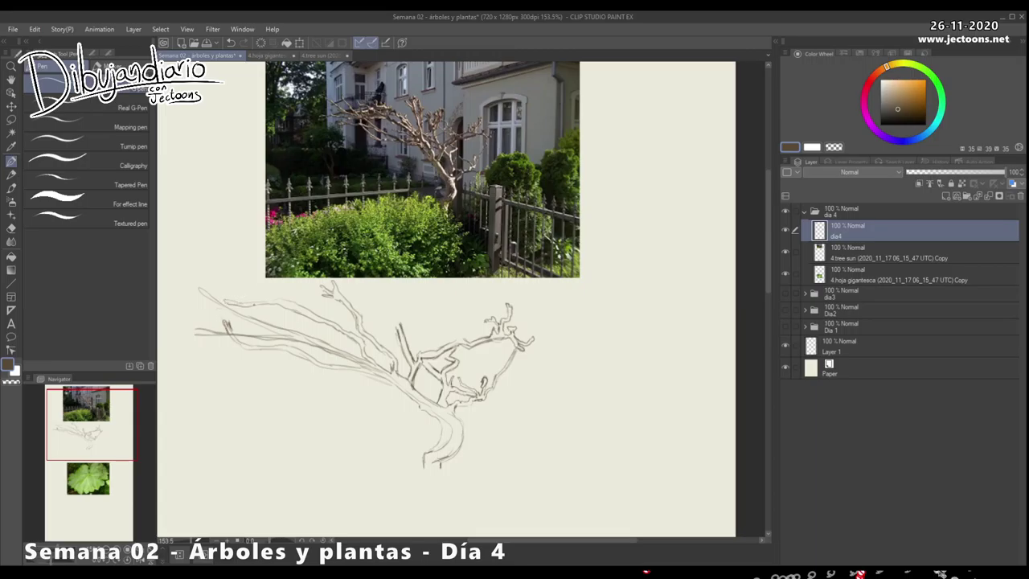
mouse_move(289, 302)
mouse_down()
mouse_move(231, 279)
mouse_move(264, 295)
mouse_up()
drag(268, 299, 221, 301)
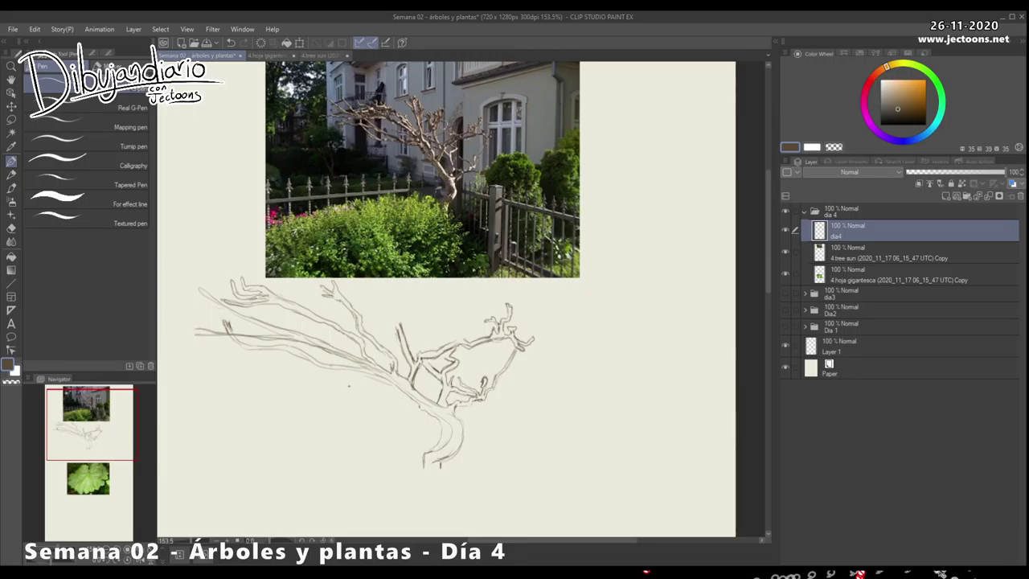
Step: Draw the offshoot between the upper and middle left limbs and extend its tip to the far left
drag(282, 309, 249, 313)
drag(229, 311, 182, 290)
drag(245, 319, 227, 315)
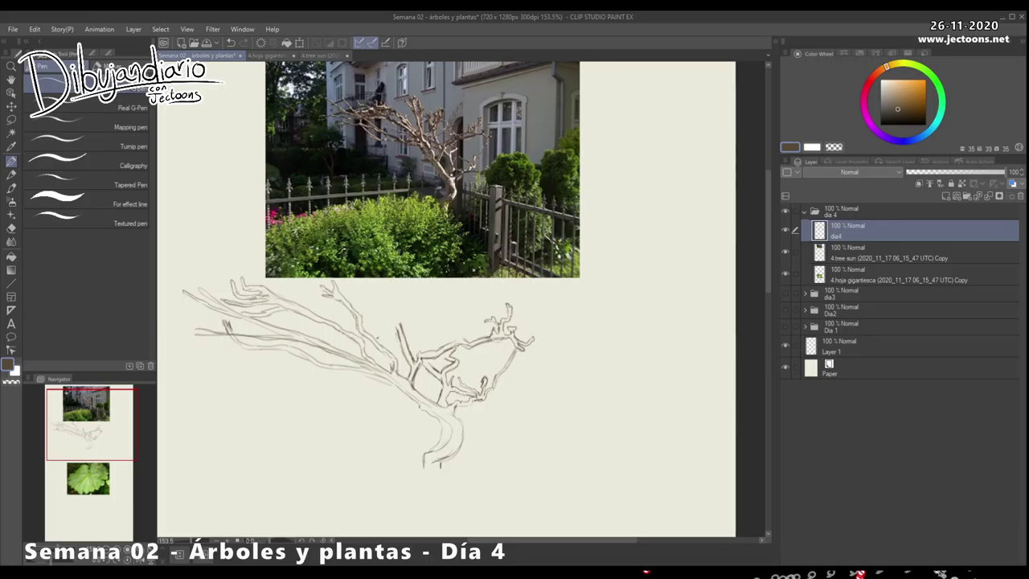
Step: Add a tall upright twig to the forked upper left branch and start the tip of the central upright branch
drag(378, 335, 388, 292)
drag(377, 325, 373, 343)
drag(389, 288, 385, 310)
drag(404, 323, 401, 305)
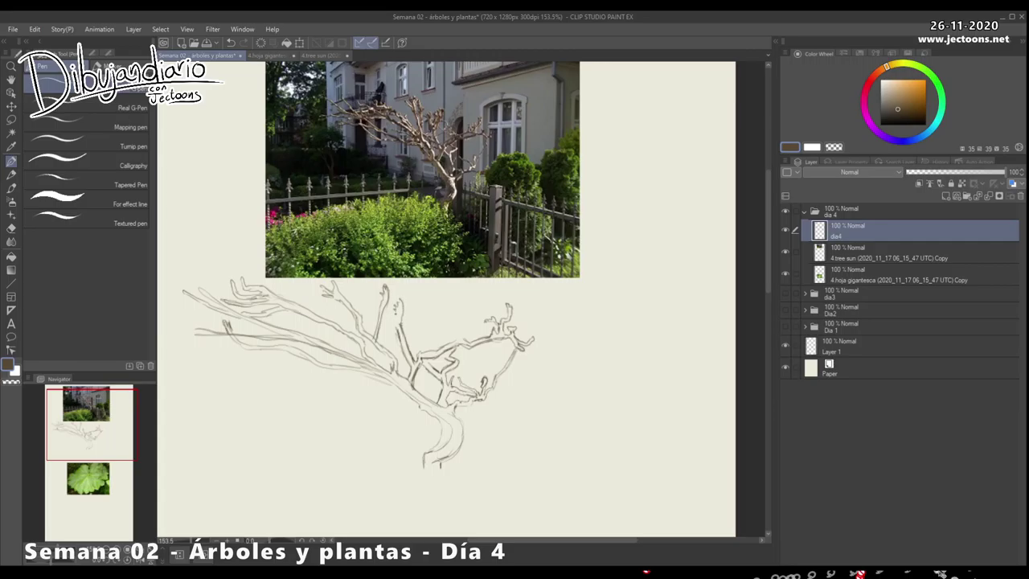
Step: Sketch a cluster of small forked twigs around the central upright branch
drag(398, 334, 394, 322)
drag(405, 338, 425, 320)
drag(410, 315, 414, 303)
mouse_move(406, 340)
mouse_down()
mouse_move(414, 330)
mouse_move(411, 345)
mouse_up()
drag(413, 343, 429, 318)
mouse_move(415, 345)
mouse_down()
mouse_move(433, 334)
mouse_move(416, 344)
mouse_up()
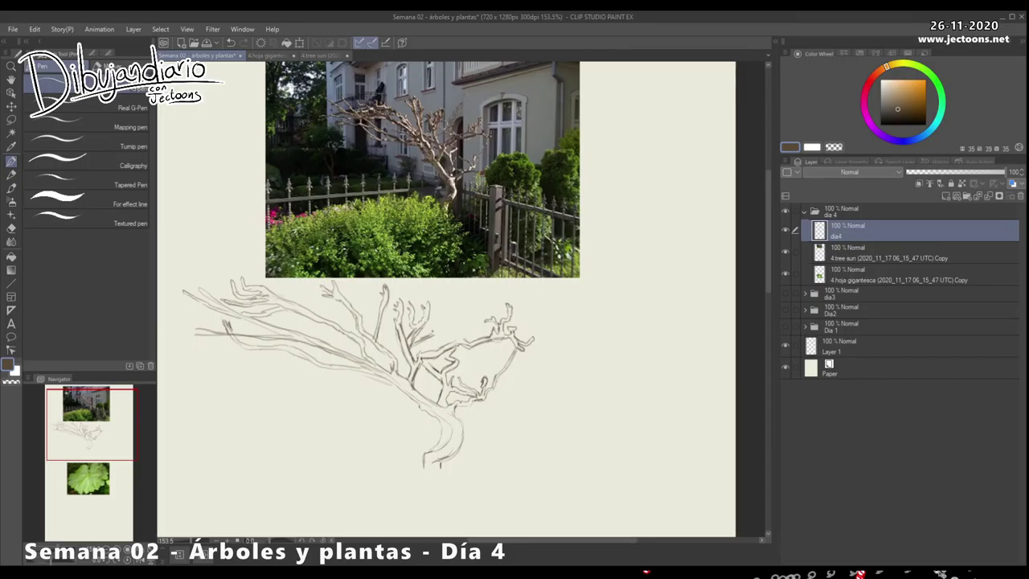
Step: Finish the slanted twig beside the central cluster and add a short stub beneath the long left limb
drag(438, 328, 448, 322)
drag(442, 329, 451, 321)
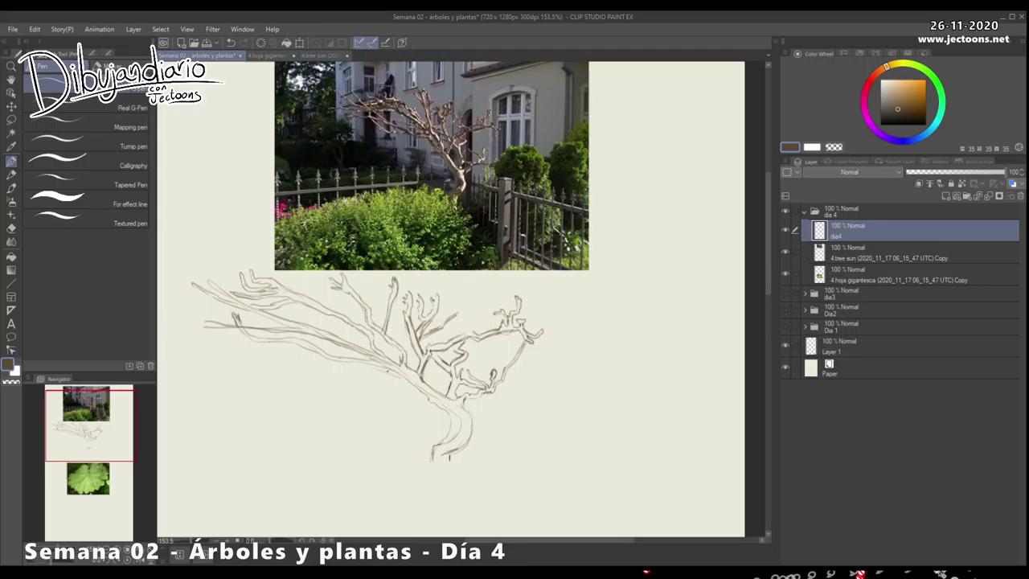
mouse_move(395, 372)
mouse_down()
mouse_move(369, 377)
mouse_move(352, 361)
mouse_move(399, 370)
mouse_move(364, 361)
mouse_up()
Step: Sketch the jagged outline of the bush from the trunk base sloping down to the left
drag(416, 415, 429, 340)
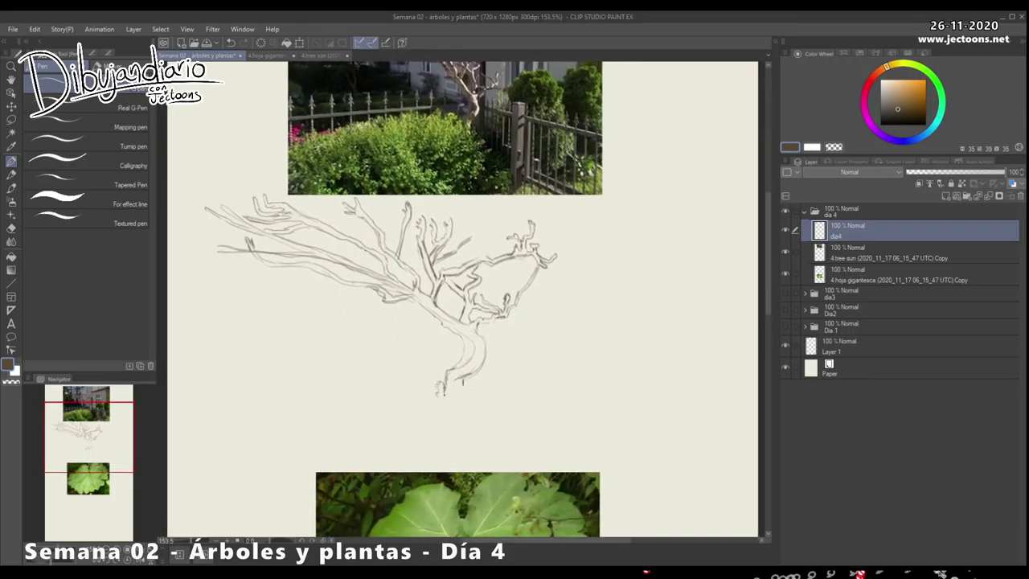
mouse_move(428, 386)
mouse_down()
mouse_move(426, 397)
mouse_move(421, 383)
mouse_move(402, 390)
mouse_up()
drag(352, 393, 340, 396)
drag(465, 389, 458, 395)
mouse_move(464, 347)
mouse_down()
mouse_move(447, 377)
mouse_move(457, 364)
mouse_up()
drag(498, 321, 422, 420)
click(447, 376)
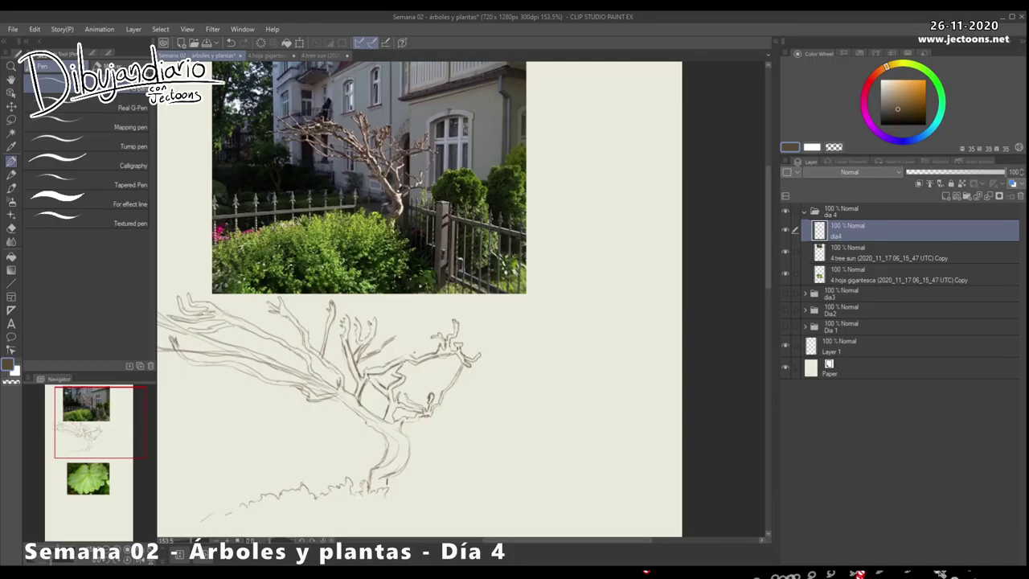
drag(395, 356, 410, 351)
drag(411, 370, 441, 298)
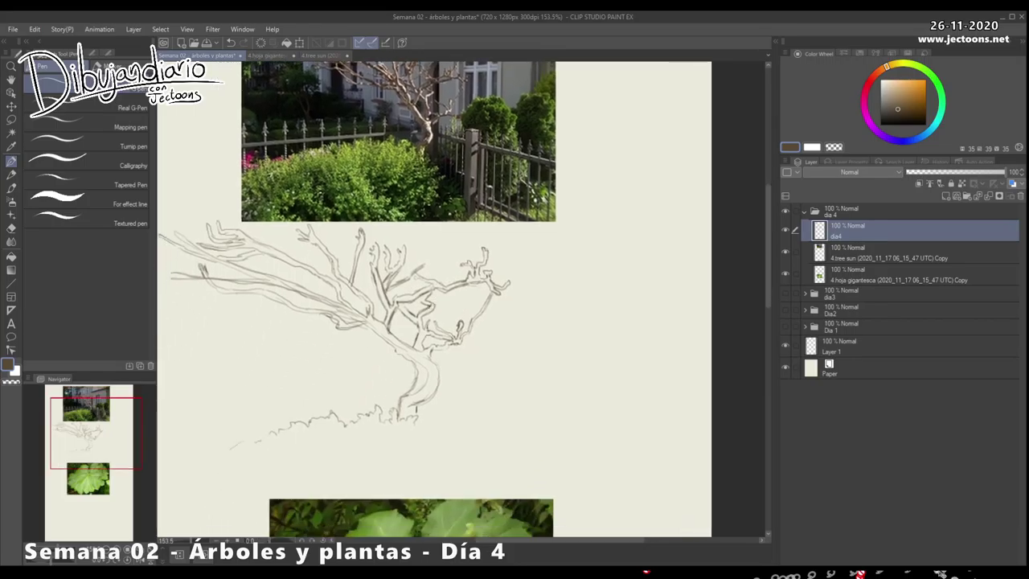
Step: Extend the bush's jagged outline down the right side of the trunk and out to its far left end
drag(414, 308, 428, 274)
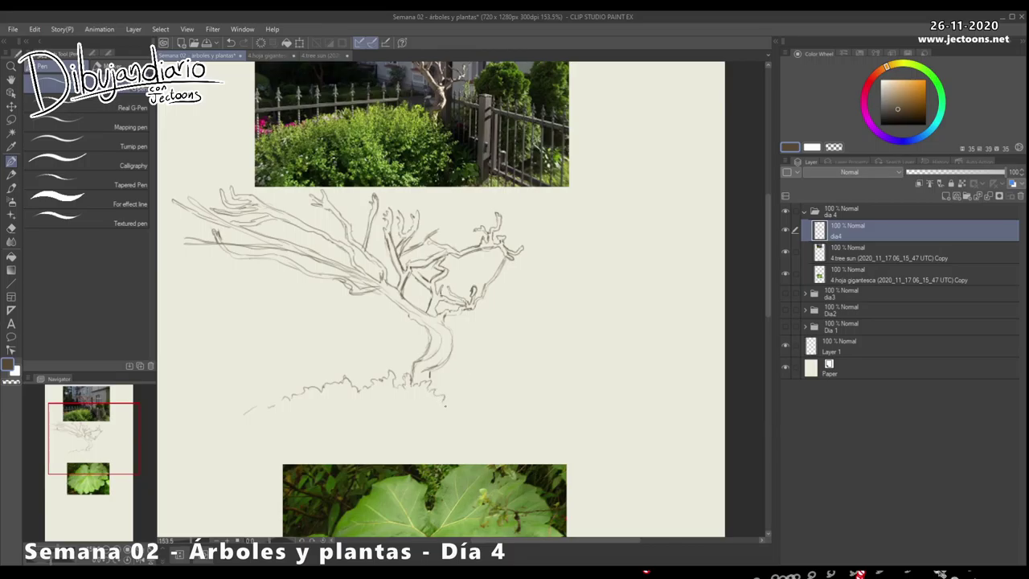
drag(439, 405, 453, 407)
drag(293, 389, 246, 394)
drag(369, 425, 336, 464)
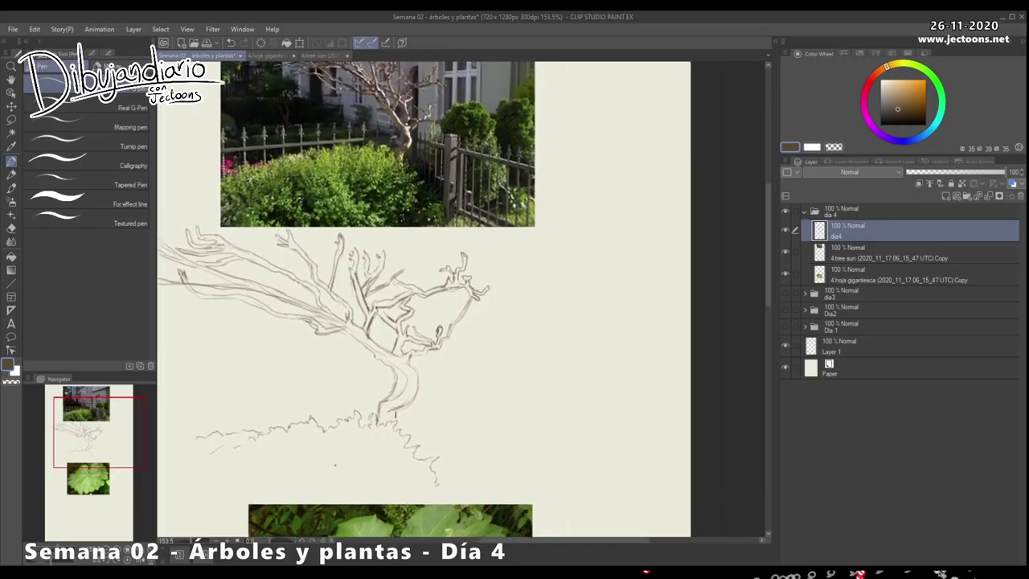
drag(471, 423, 527, 411)
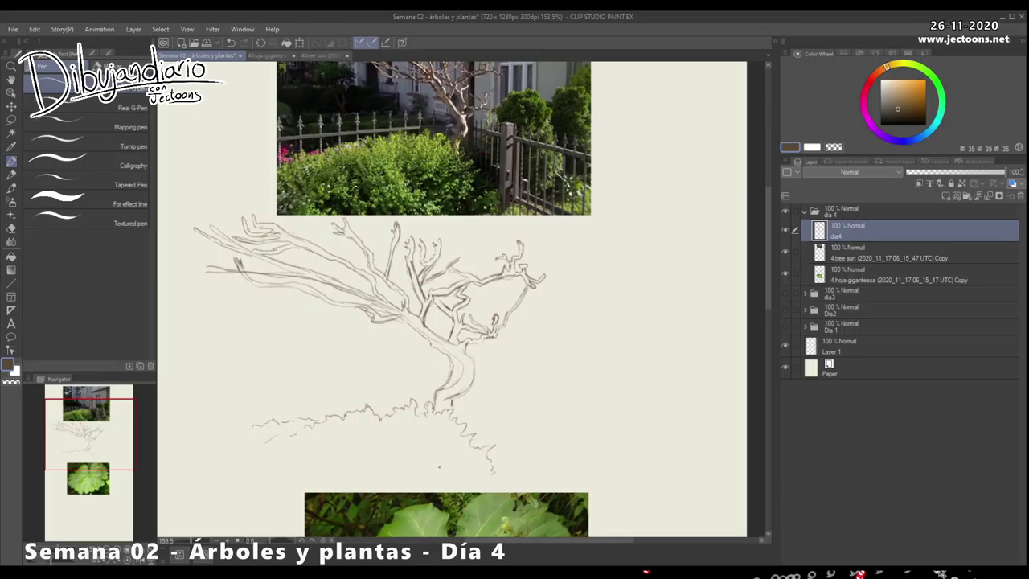
Step: Sketch the inner edge of the bush's right clump and scatter small leaf and hatch marks across its lower part
drag(427, 473, 479, 447)
drag(457, 478, 460, 453)
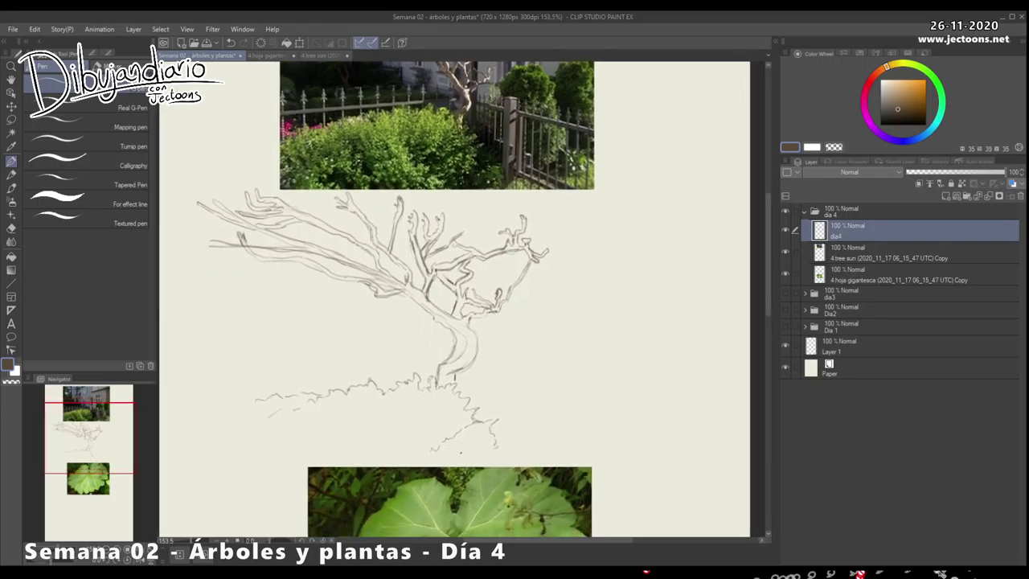
drag(403, 434, 430, 419)
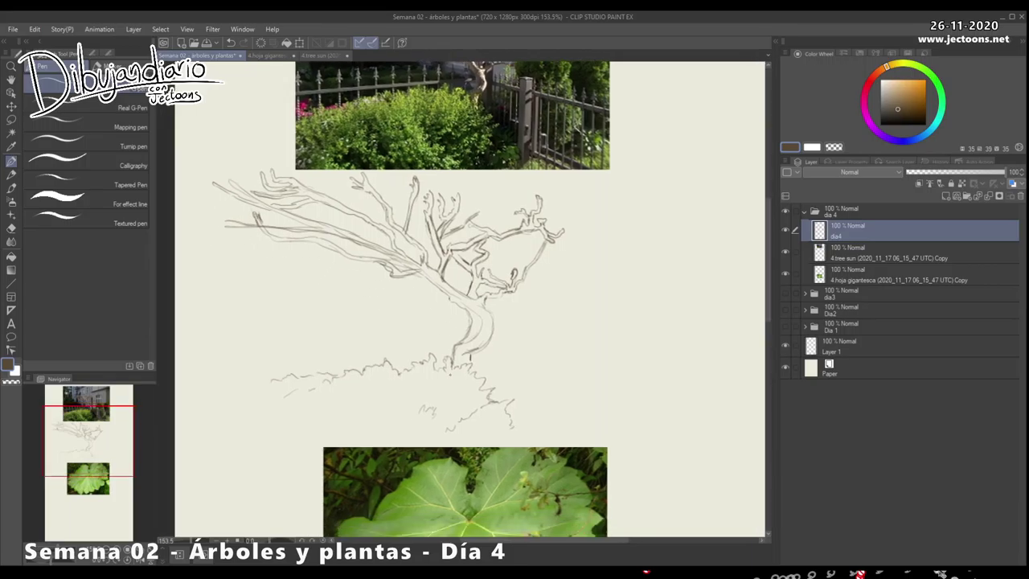
mouse_move(360, 421)
mouse_down()
mouse_move(376, 426)
mouse_move(358, 401)
mouse_up()
drag(361, 402, 364, 411)
drag(381, 421, 397, 413)
drag(324, 436, 334, 416)
drag(347, 440, 348, 430)
mouse_move(424, 398)
mouse_down()
mouse_move(419, 411)
mouse_move(431, 402)
mouse_up()
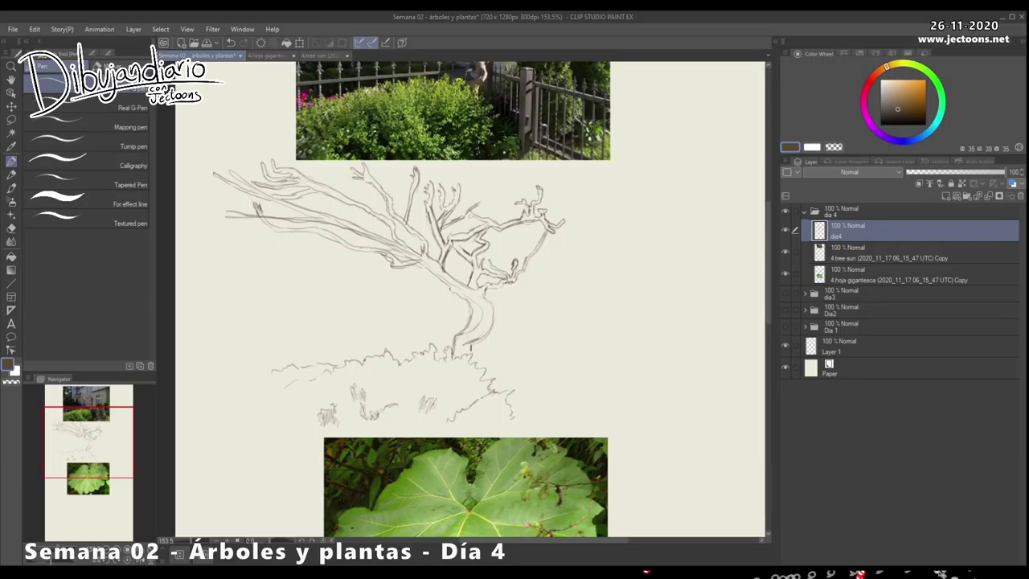
Step: Add wavy contour lines below the trunk and more short hatching to divide the bush into foliage clumps
mouse_move(487, 404)
mouse_down()
mouse_move(496, 393)
mouse_move(487, 397)
mouse_up()
drag(404, 374, 409, 380)
drag(406, 415, 401, 396)
drag(444, 396, 451, 373)
scroll(470, 299, up, 2)
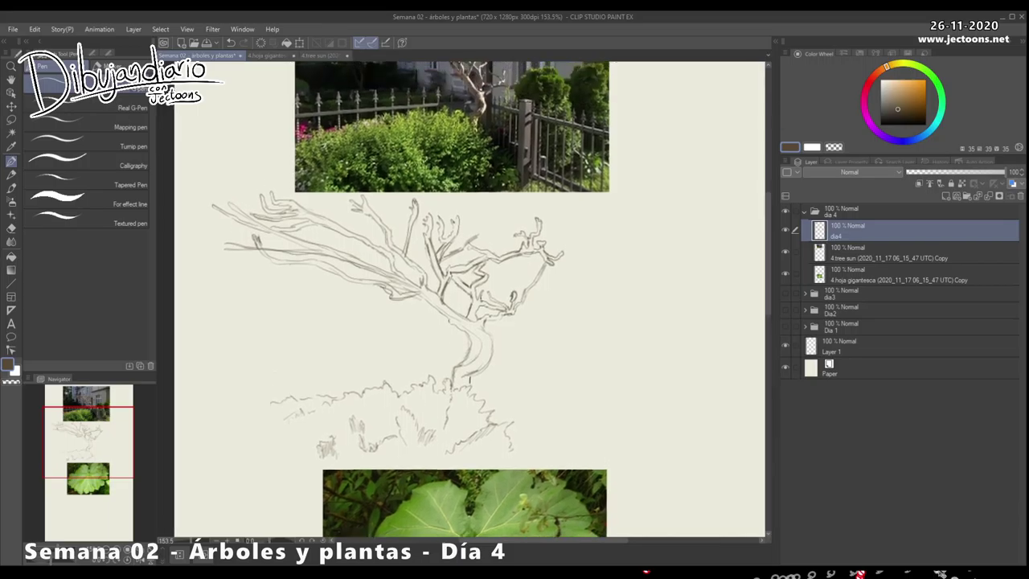
drag(376, 432, 373, 417)
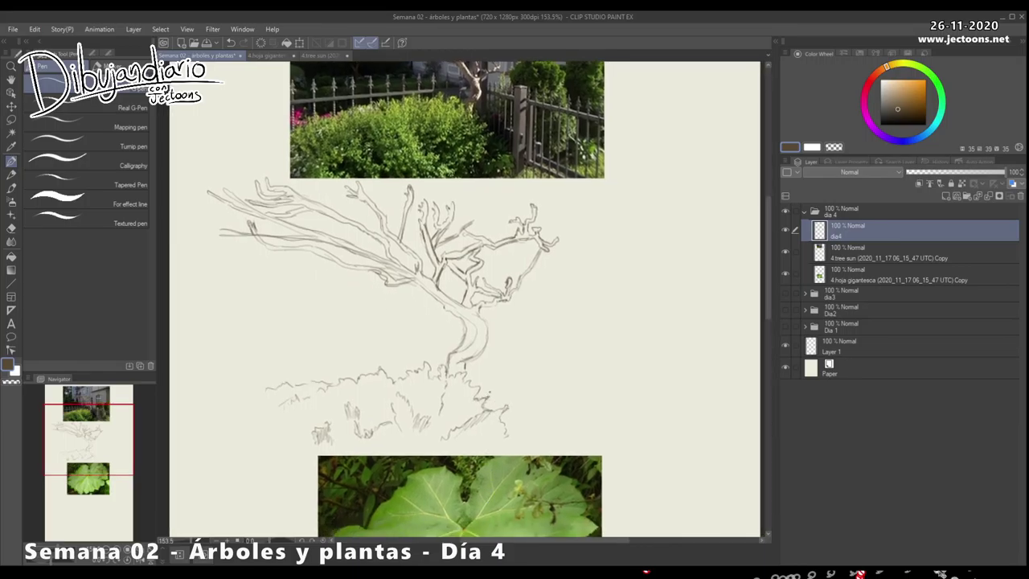
scroll(470, 299, up, 2)
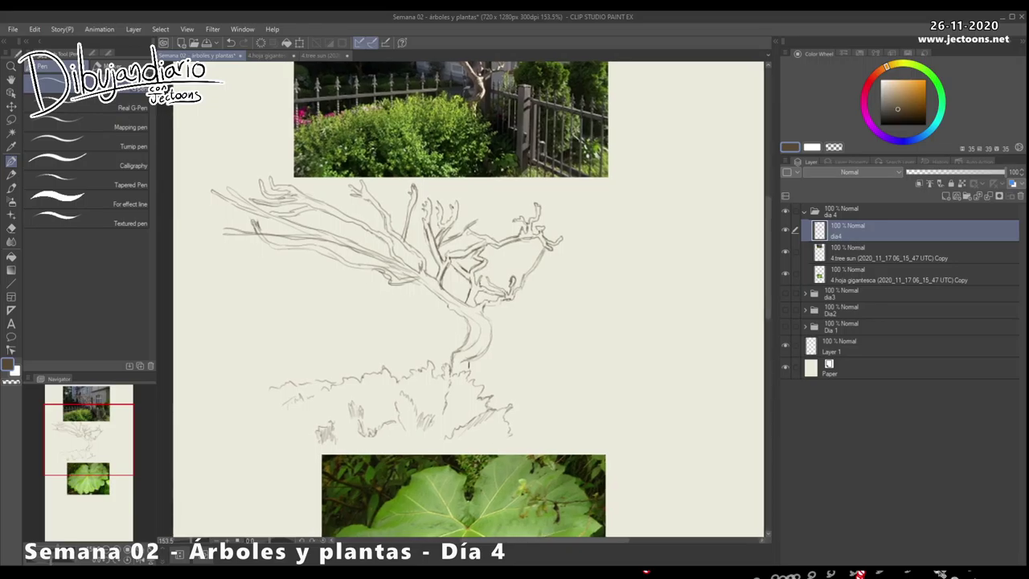
Step: Draw the long, slightly rising fence rail lines behind the bush, running from the far left to the trunk
mouse_move(246, 387)
mouse_down()
mouse_move(450, 385)
mouse_move(278, 402)
mouse_move(438, 395)
mouse_up()
scroll(470, 299, down, 1)
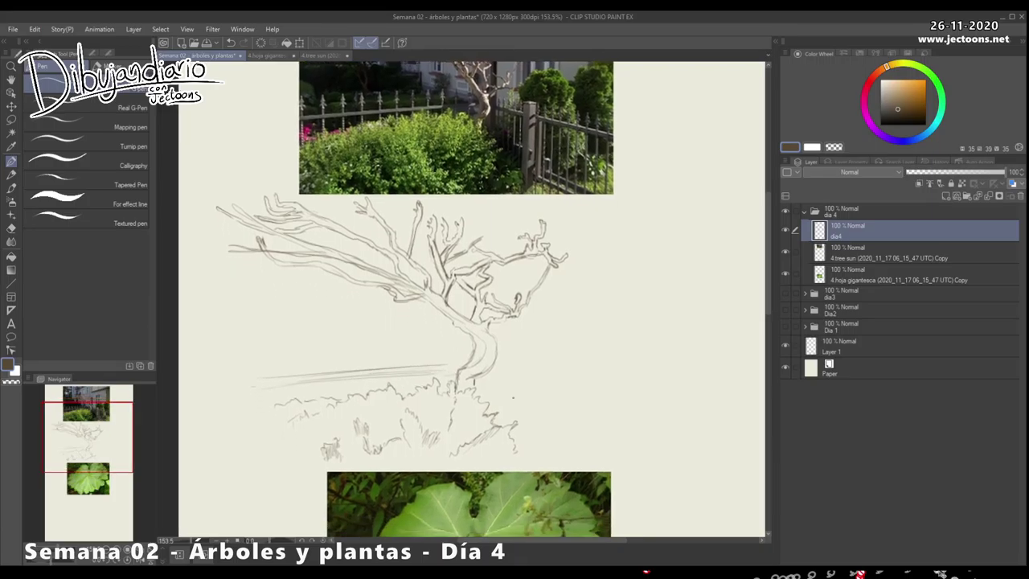
scroll(470, 299, down, 1)
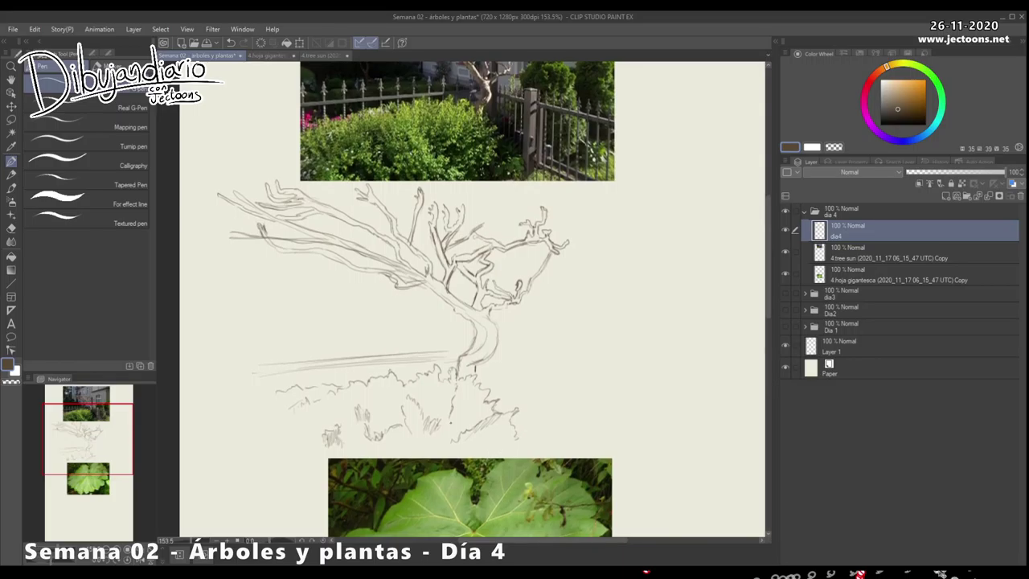
mouse_move(299, 160)
mouse_down()
mouse_move(279, 166)
mouse_move(354, 149)
mouse_up()
key(ctrl+z)
click(880, 125)
key(ctrl+z)
key(x)
key(ctrl+z)
drag(316, 170, 352, 158)
key(ctrl+z)
Step: Choose a lighter brown drawing colour and add small rounded flower marks at the lower left of the bush
click(906, 103)
mouse_move(345, 407)
mouse_down()
mouse_move(348, 398)
mouse_move(329, 402)
mouse_move(313, 416)
mouse_up()
drag(314, 413, 319, 423)
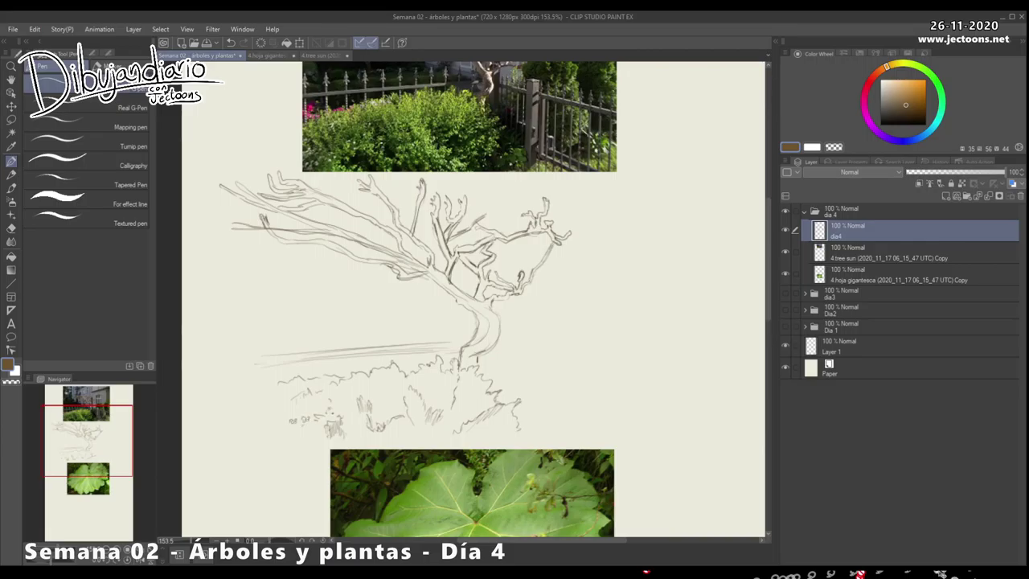
Step: Reinforce the fence rail behind the bush and continue it a short way past the right of the trunk
drag(539, 344, 504, 352)
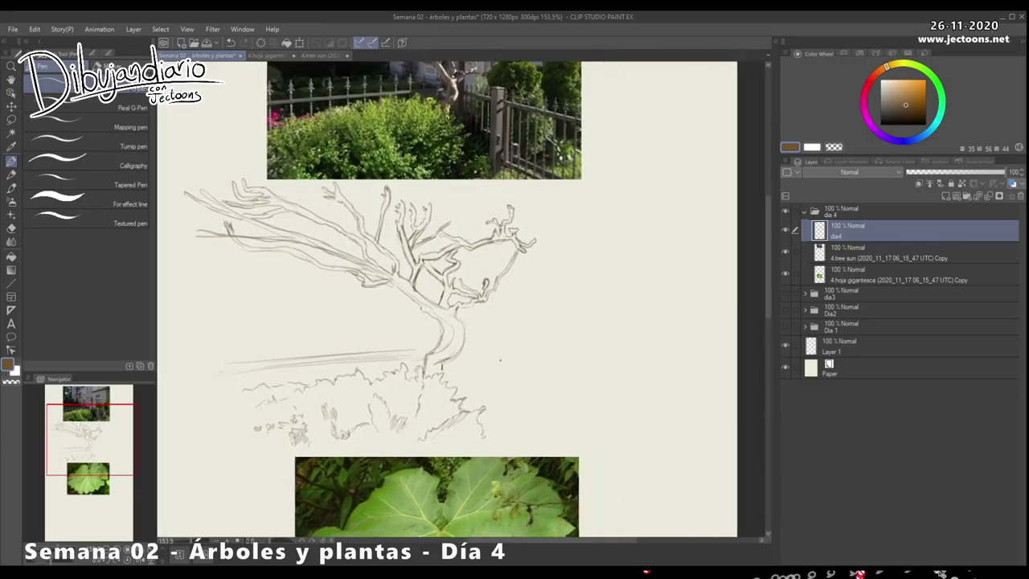
drag(368, 354, 430, 348)
mouse_move(234, 370)
mouse_down()
mouse_move(479, 353)
mouse_move(472, 357)
mouse_up()
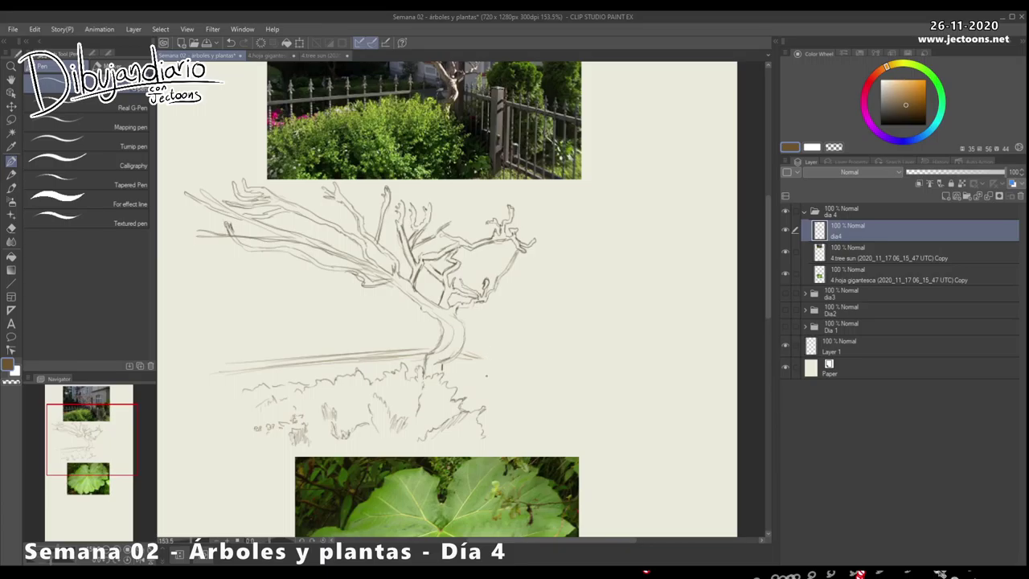
Step: Draw the upright fence post right of the bush, with doubled side lines, a flat cap and small plants at its foot
mouse_move(500, 423)
mouse_down()
mouse_move(498, 434)
mouse_move(512, 428)
mouse_move(516, 437)
mouse_move(492, 438)
mouse_move(497, 344)
mouse_move(498, 363)
mouse_up()
drag(508, 384, 509, 352)
mouse_move(508, 418)
mouse_down()
mouse_move(507, 338)
mouse_move(505, 379)
mouse_up()
mouse_move(509, 368)
mouse_down()
mouse_move(509, 341)
mouse_move(499, 337)
mouse_up()
drag(499, 407, 498, 373)
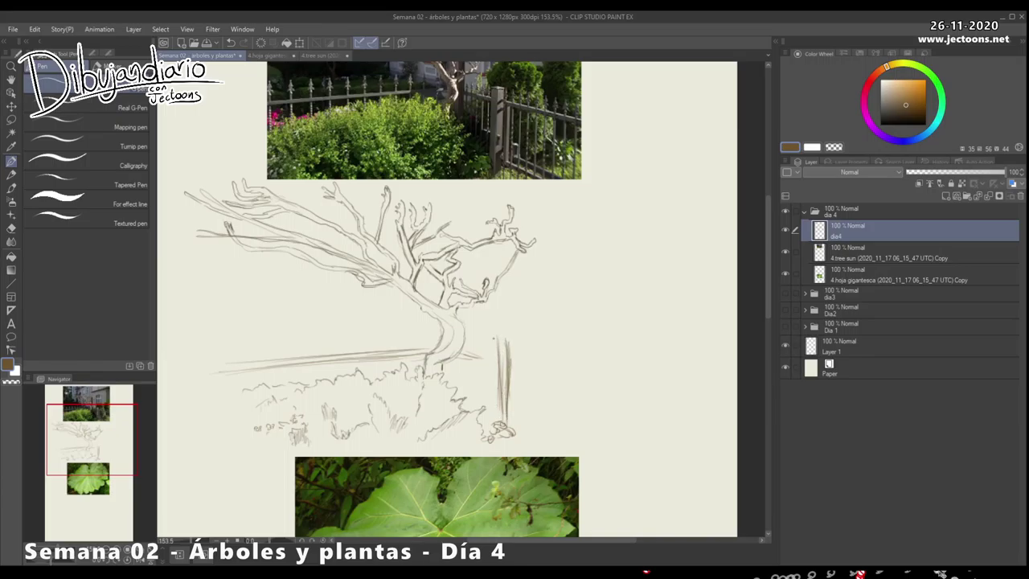
mouse_move(495, 335)
mouse_down()
mouse_move(509, 342)
mouse_move(498, 421)
mouse_up()
drag(503, 300, 488, 439)
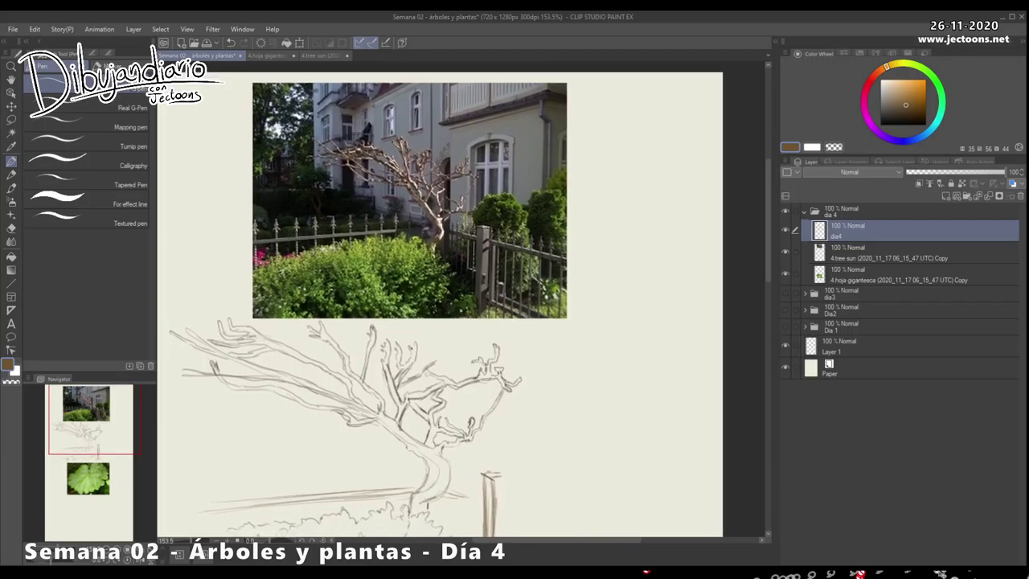
Step: Connect the fence rail to the post and draw vertical pickets along the fence on both sides of the trunk
scroll(464, 299, down, 3)
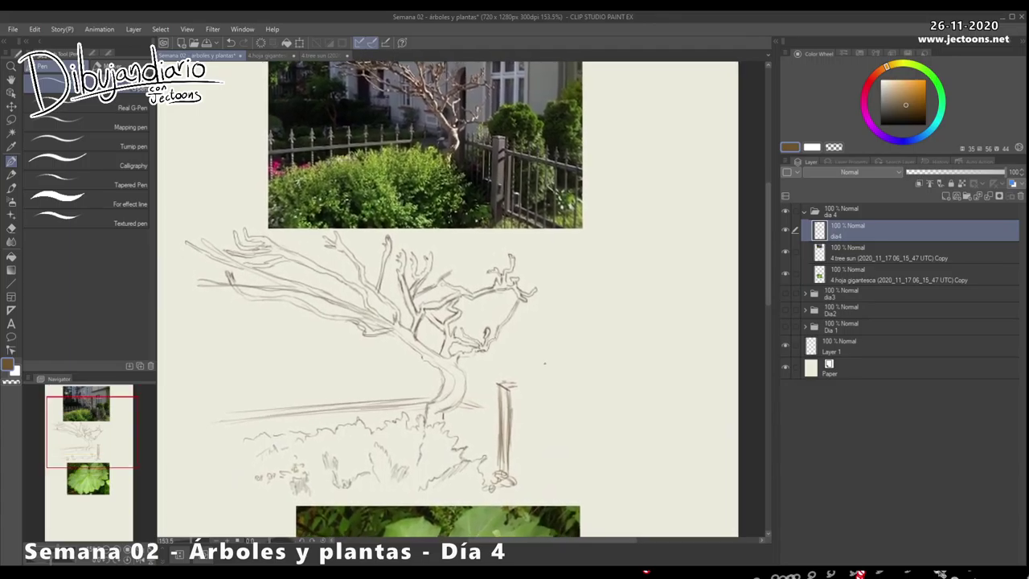
drag(536, 453, 524, 455)
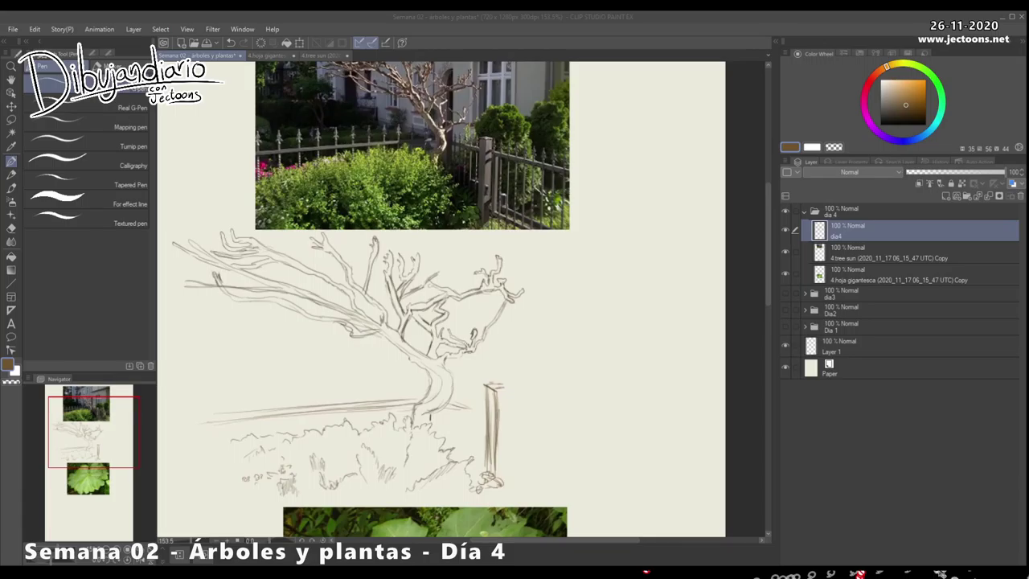
click(612, 110)
mouse_move(451, 405)
mouse_down()
mouse_move(485, 415)
mouse_move(491, 374)
mouse_move(452, 439)
mouse_up()
mouse_move(438, 388)
mouse_down()
mouse_move(437, 426)
mouse_move(429, 418)
mouse_up()
drag(369, 383, 369, 402)
mouse_move(349, 393)
mouse_down()
mouse_move(350, 414)
mouse_move(307, 410)
mouse_up()
drag(277, 396, 276, 418)
mouse_move(220, 398)
mouse_down()
mouse_move(220, 418)
mouse_move(235, 416)
mouse_up()
mouse_move(254, 398)
mouse_down()
mouse_move(254, 413)
mouse_move(274, 411)
mouse_up()
mouse_move(286, 393)
mouse_down()
mouse_move(286, 410)
mouse_move(343, 406)
mouse_up()
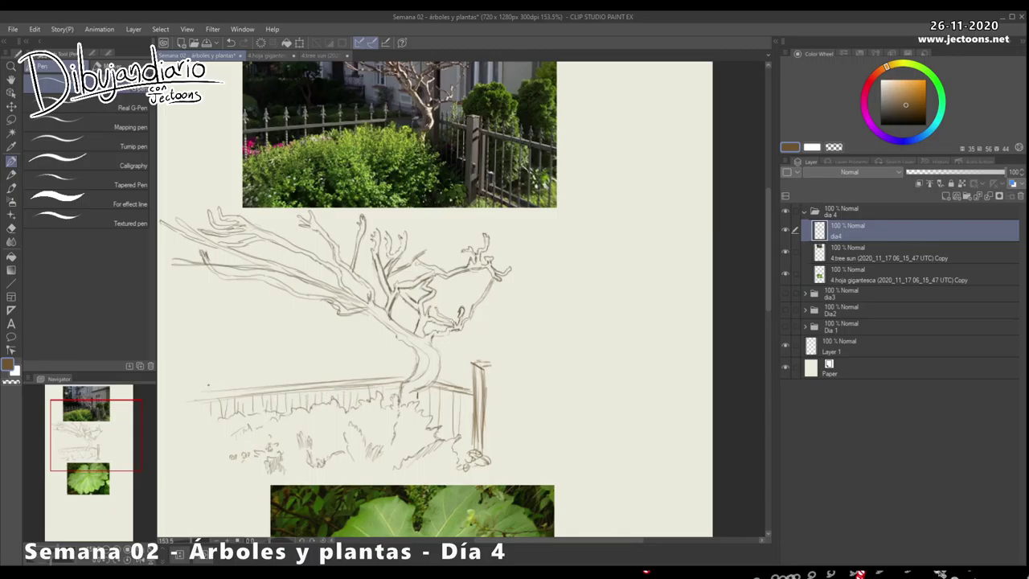
mouse_move(205, 385)
mouse_down()
mouse_move(210, 375)
mouse_move(221, 390)
mouse_move(222, 371)
mouse_move(238, 379)
mouse_up()
key(ctrl+z)
key(ctrl+z)
key(ctrl+z)
key(ctrl+z)
key(ctrl+z)
key(ctrl+z)
Step: Set the drawing colour to black and sketch the toothed upper left lobe of the leaf below the leaf photo
scroll(525, 450, down, 5)
drag(525, 450, 463, 401)
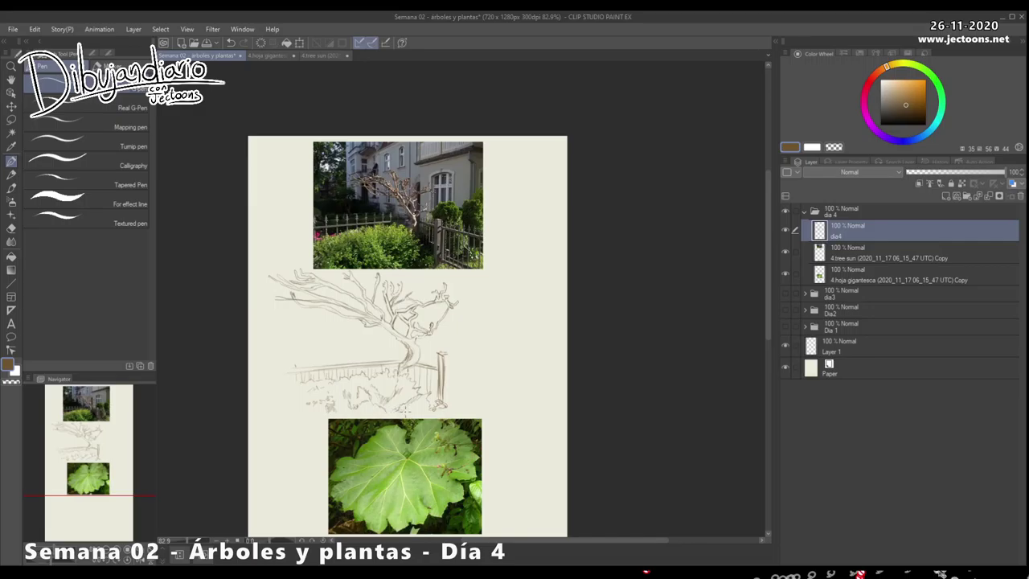
drag(477, 402, 462, 353)
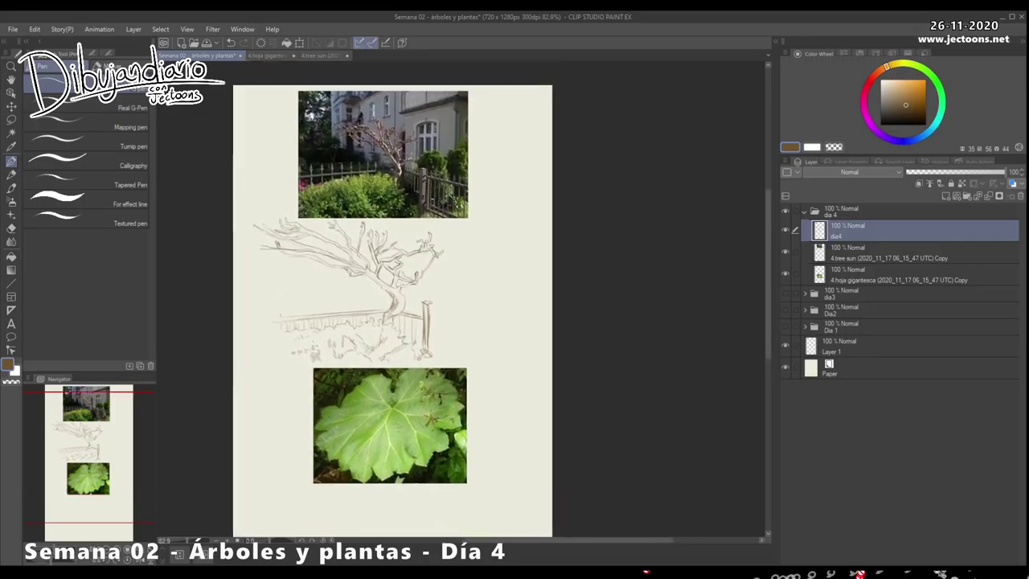
drag(448, 488, 439, 278)
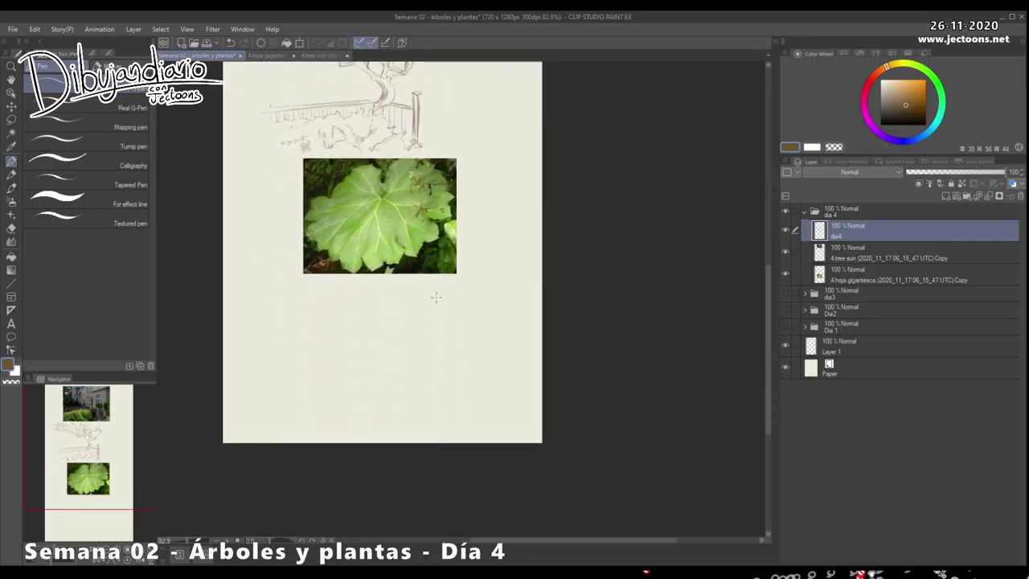
key(ctrl+space)
drag(388, 352, 496, 375)
key(ctrl+space)
drag(496, 375, 438, 375)
drag(508, 382, 507, 359)
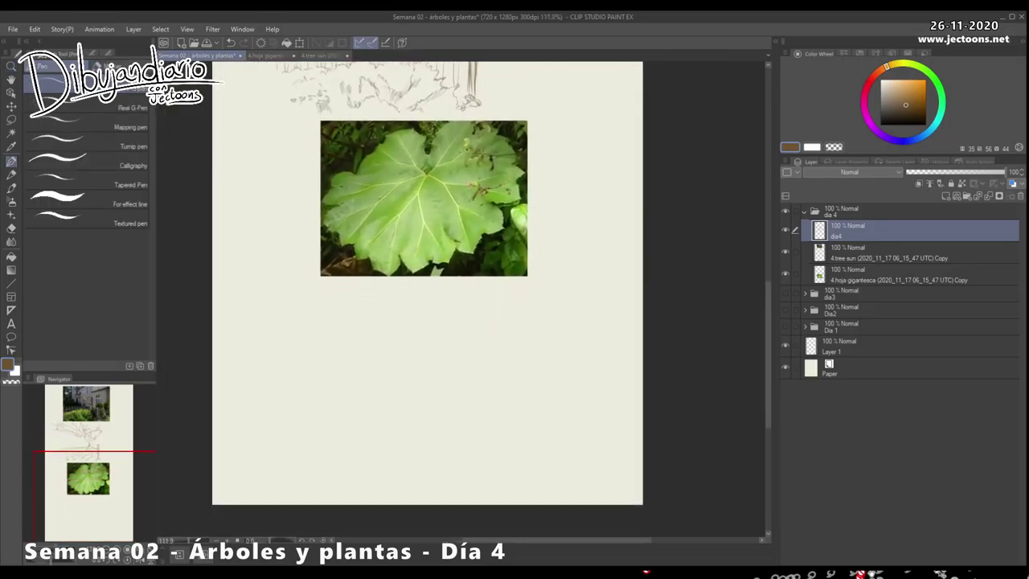
click(880, 124)
mouse_move(424, 341)
mouse_down()
mouse_move(407, 309)
mouse_move(381, 318)
mouse_move(359, 362)
mouse_move(326, 373)
mouse_move(329, 381)
mouse_move(375, 358)
mouse_move(326, 383)
mouse_move(330, 400)
mouse_up()
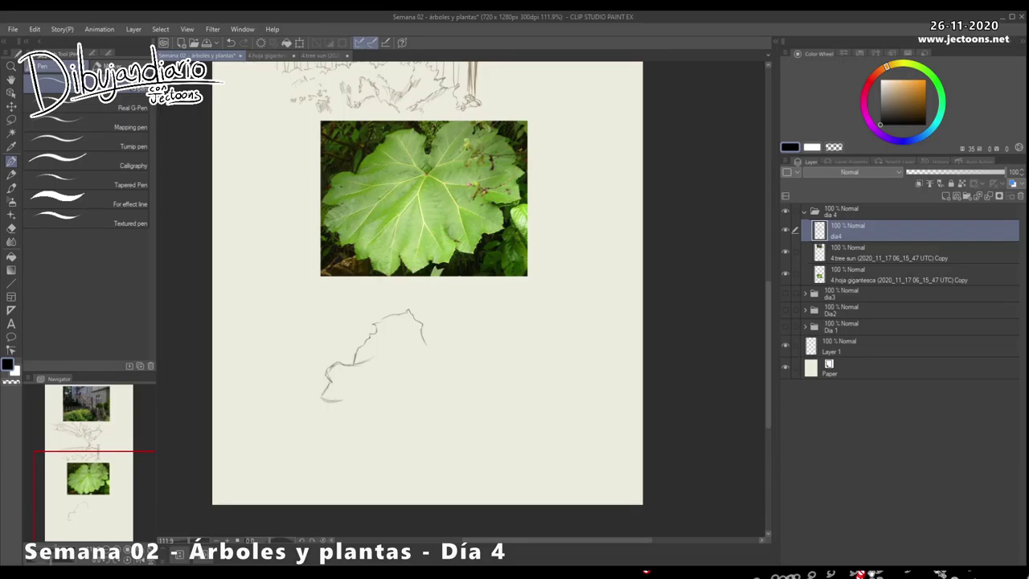
Step: Sketch the leaf's upper right lobe and rough in the rounded lower contour tapering to the bottom
drag(461, 378, 449, 391)
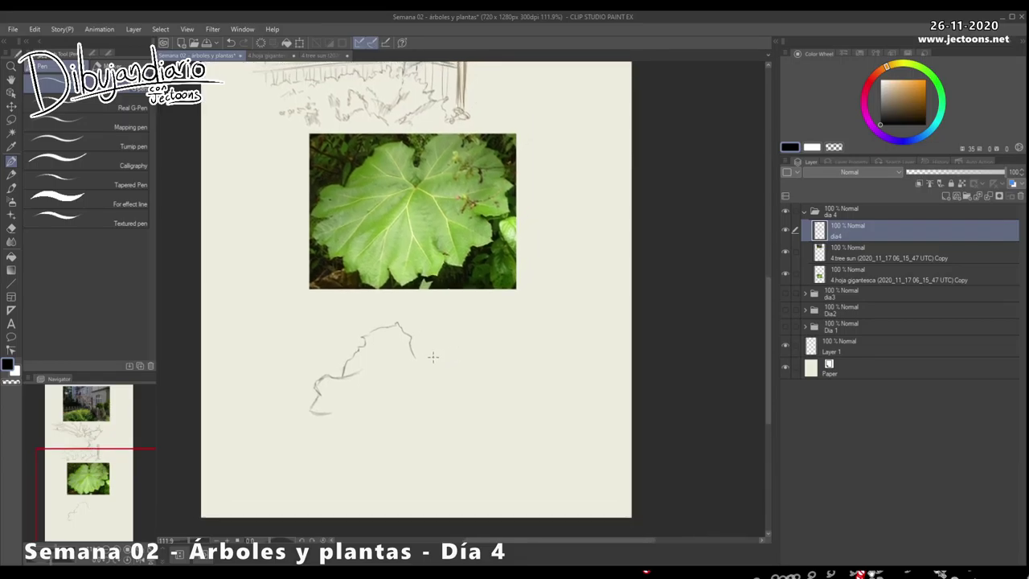
mouse_move(416, 355)
mouse_down()
mouse_move(428, 331)
mouse_move(462, 319)
mouse_move(470, 344)
mouse_move(498, 358)
mouse_up()
drag(506, 364, 512, 375)
mouse_move(327, 417)
mouse_down()
mouse_move(379, 486)
mouse_move(403, 509)
mouse_up()
mouse_move(414, 511)
mouse_down()
mouse_move(459, 492)
mouse_move(456, 483)
mouse_up()
mouse_move(328, 423)
mouse_down()
mouse_move(393, 497)
mouse_move(484, 466)
mouse_move(500, 454)
mouse_move(491, 446)
mouse_move(473, 469)
mouse_move(518, 398)
mouse_move(506, 372)
mouse_move(518, 407)
mouse_up()
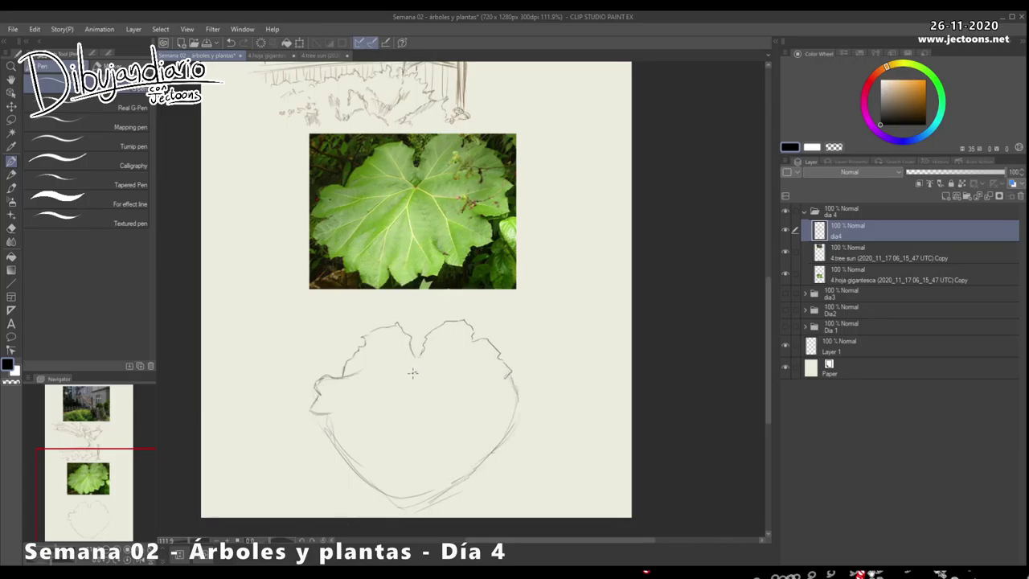
Step: Draw the curved midrib from the notch between the upper lobes down to the bottom of the leaf
drag(414, 371, 406, 395)
drag(398, 402, 393, 498)
scroll(446, 486, down, 1)
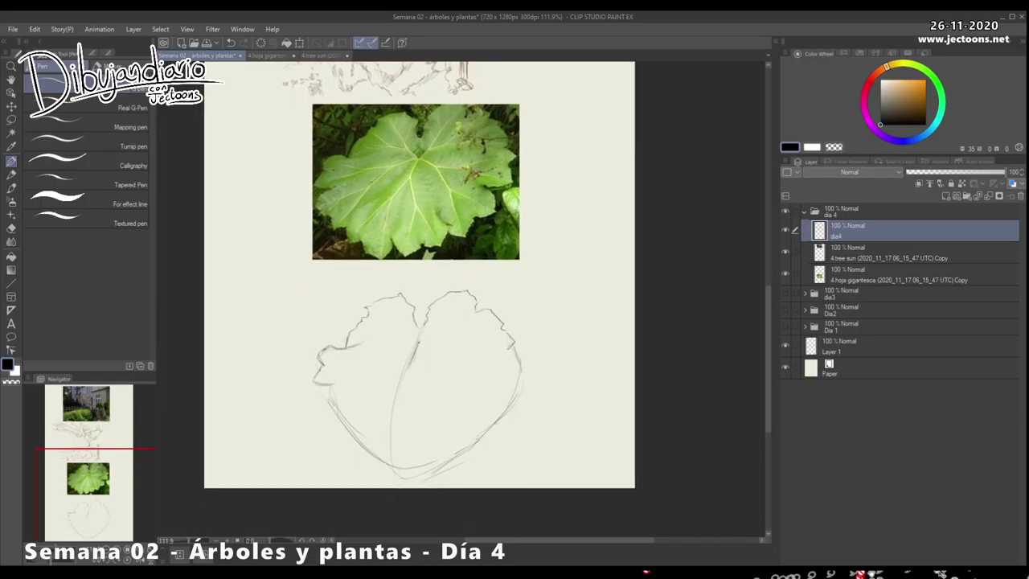
Step: Draw the jagged, toothed leaf edge over the rough contour along the right, left and bottom sides
mouse_move(434, 432)
mouse_down()
mouse_move(443, 460)
mouse_move(426, 461)
mouse_move(437, 465)
mouse_move(481, 428)
mouse_move(470, 452)
mouse_move(504, 424)
mouse_move(492, 408)
mouse_move(502, 420)
mouse_move(493, 407)
mouse_move(512, 402)
mouse_up()
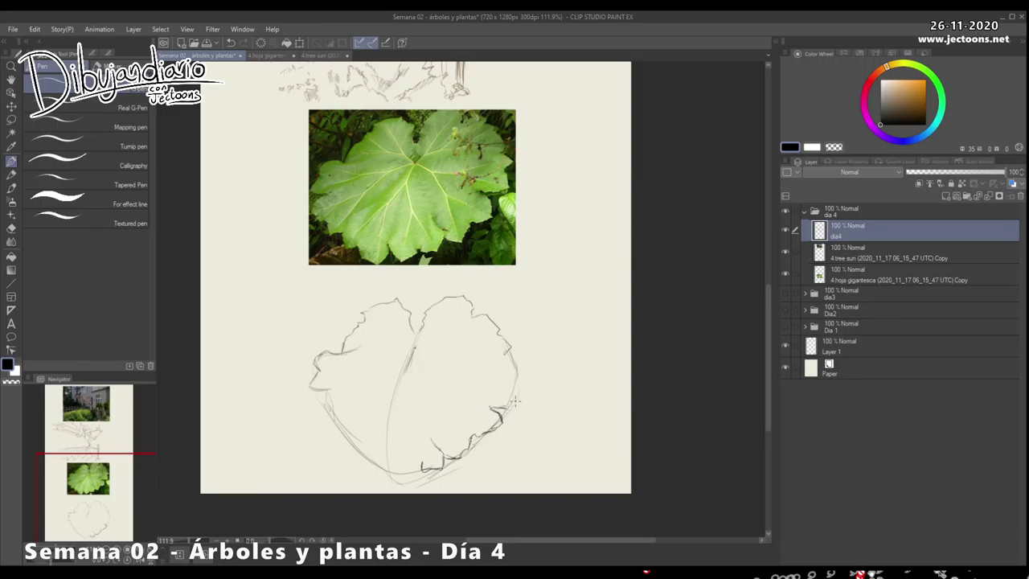
mouse_move(506, 358)
mouse_down()
mouse_move(522, 367)
mouse_move(511, 376)
mouse_move(521, 404)
mouse_move(506, 406)
mouse_up()
drag(399, 388, 402, 377)
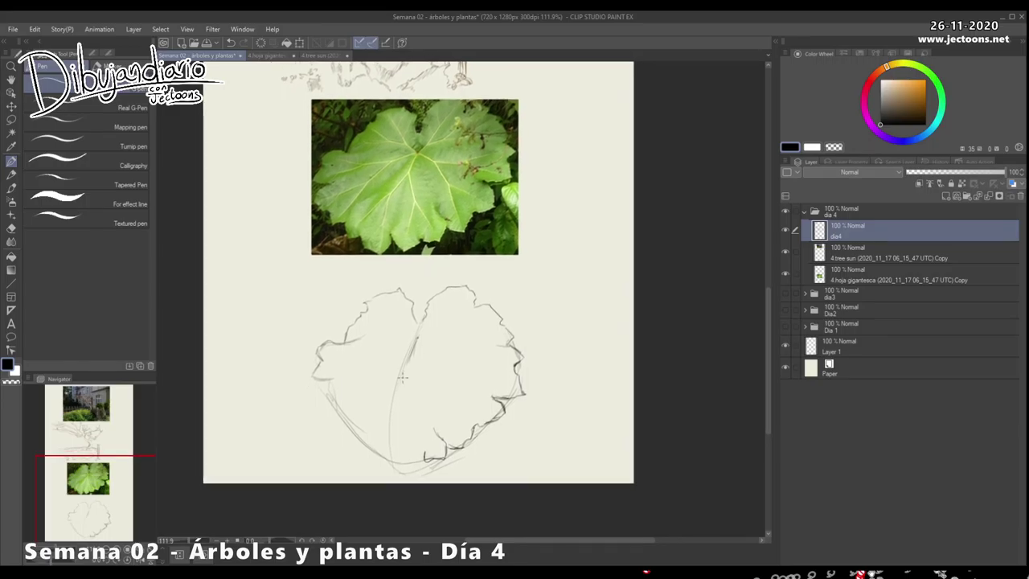
mouse_move(316, 393)
mouse_down()
mouse_move(343, 409)
mouse_move(338, 423)
mouse_move(316, 395)
mouse_up()
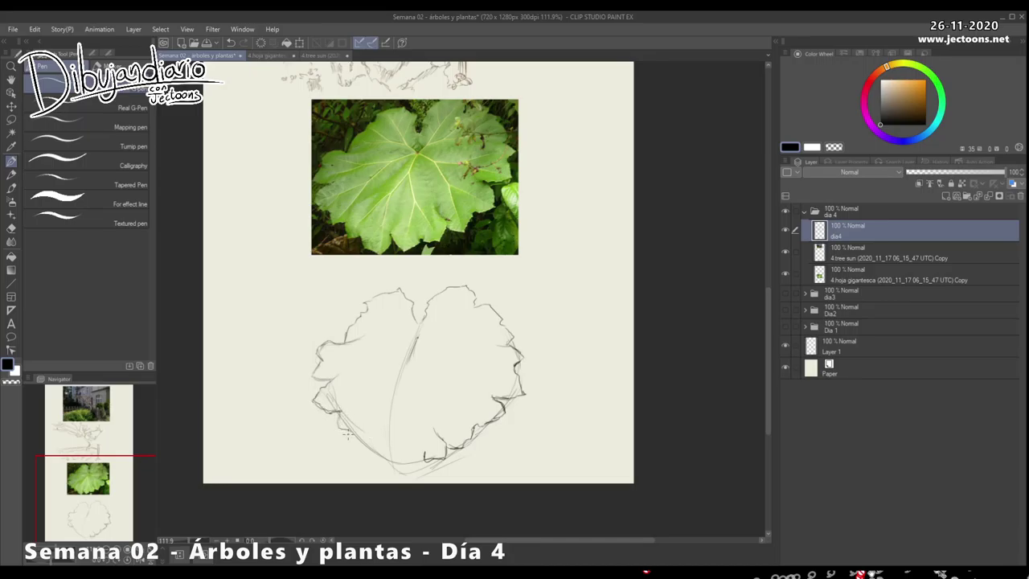
mouse_move(339, 429)
mouse_down()
mouse_move(369, 419)
mouse_move(388, 468)
mouse_move(379, 462)
mouse_move(441, 452)
mouse_up()
drag(509, 407, 518, 417)
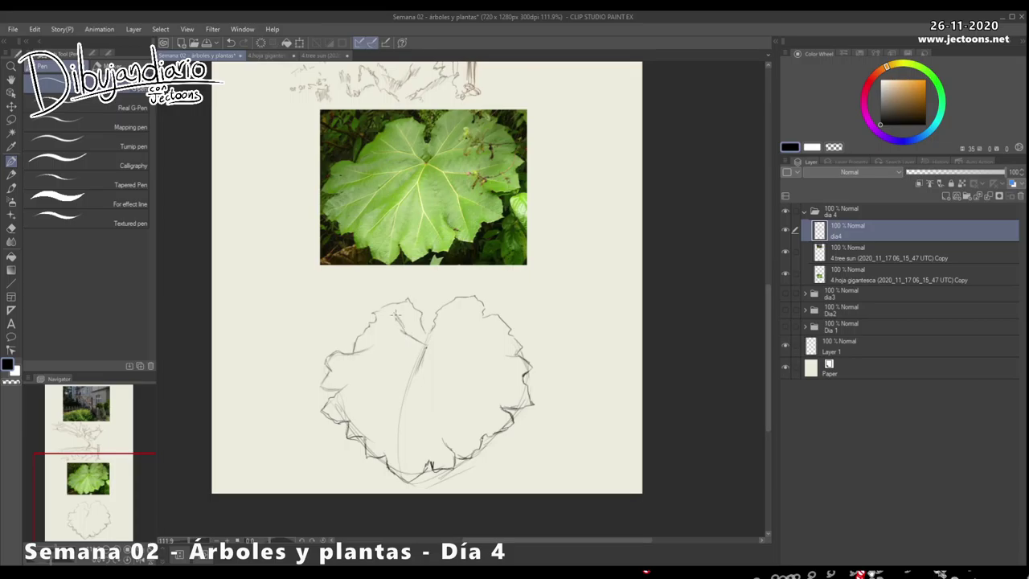
Step: Draw the veins fanning out from the notch across the left half of the leaf
drag(392, 311, 417, 333)
drag(387, 347, 384, 344)
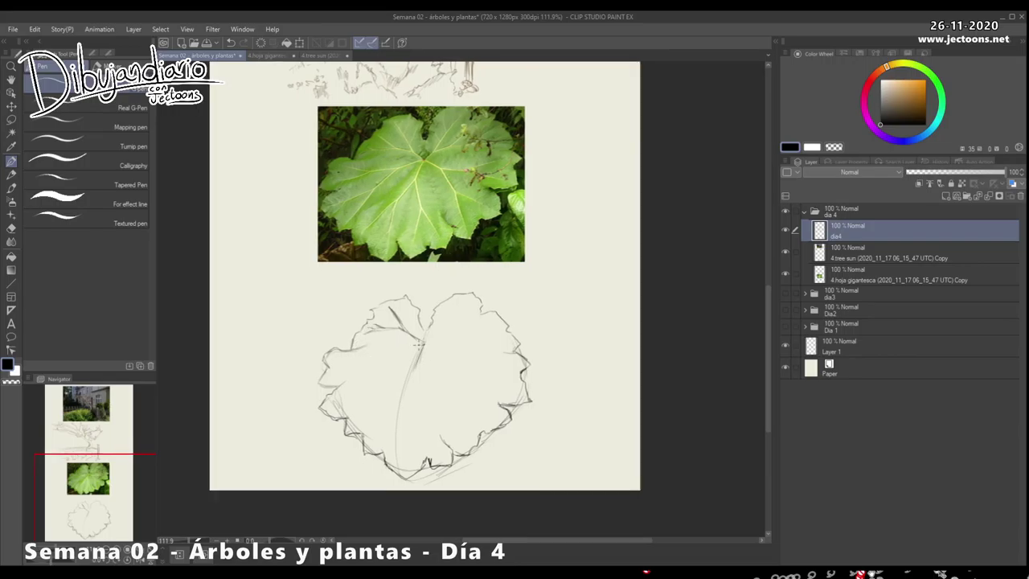
drag(393, 357, 359, 394)
mouse_move(359, 363)
mouse_down()
mouse_move(334, 374)
mouse_move(366, 350)
mouse_move(351, 353)
mouse_up()
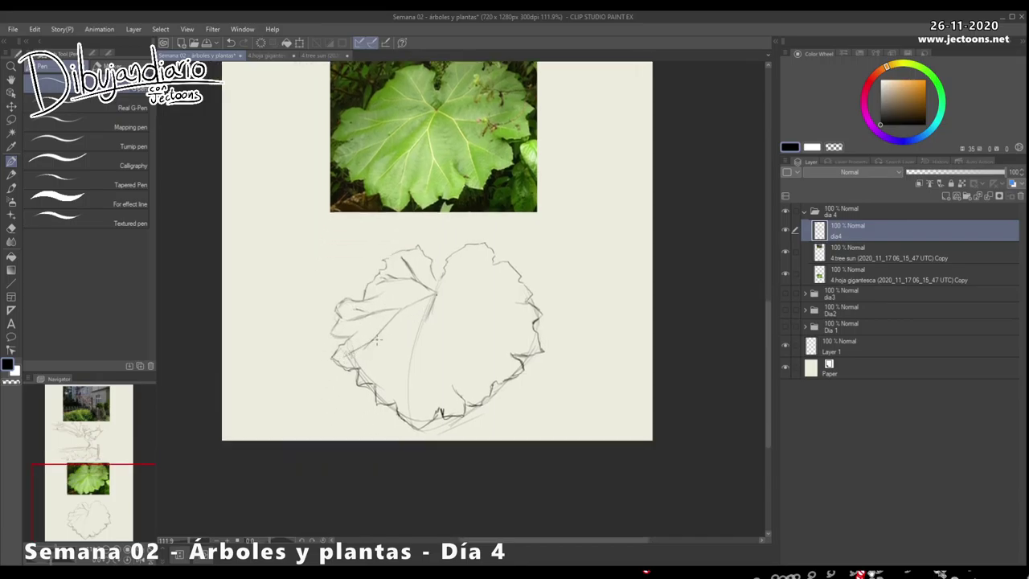
drag(378, 331, 362, 376)
Step: Darken the leaf's midrib and add veins branching from it toward the lower edge
drag(435, 291, 417, 333)
drag(399, 362, 385, 386)
drag(415, 337, 404, 400)
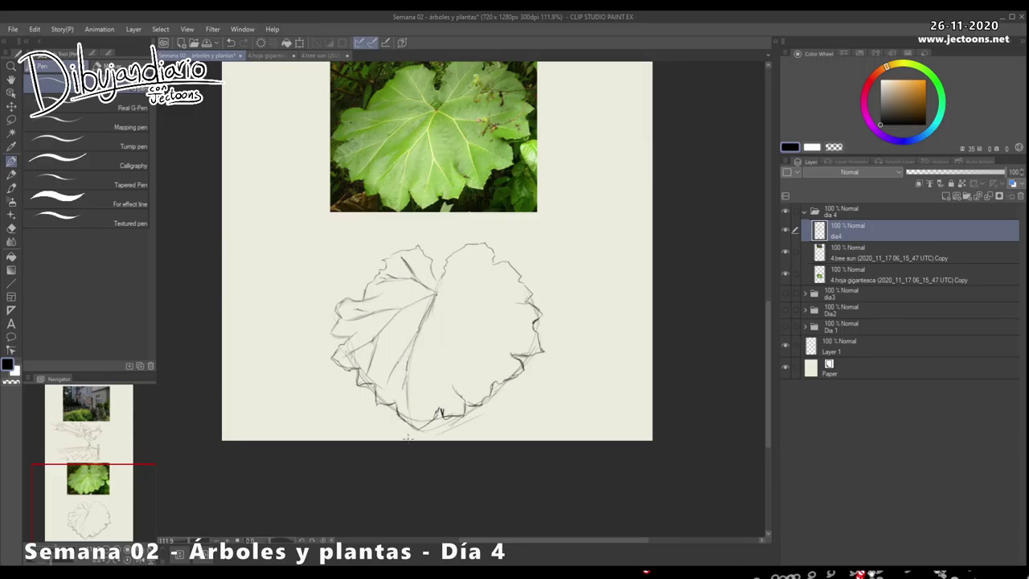
drag(408, 438, 388, 432)
mouse_move(404, 330)
mouse_down()
mouse_move(421, 378)
mouse_move(419, 360)
mouse_move(443, 373)
mouse_move(475, 426)
mouse_up()
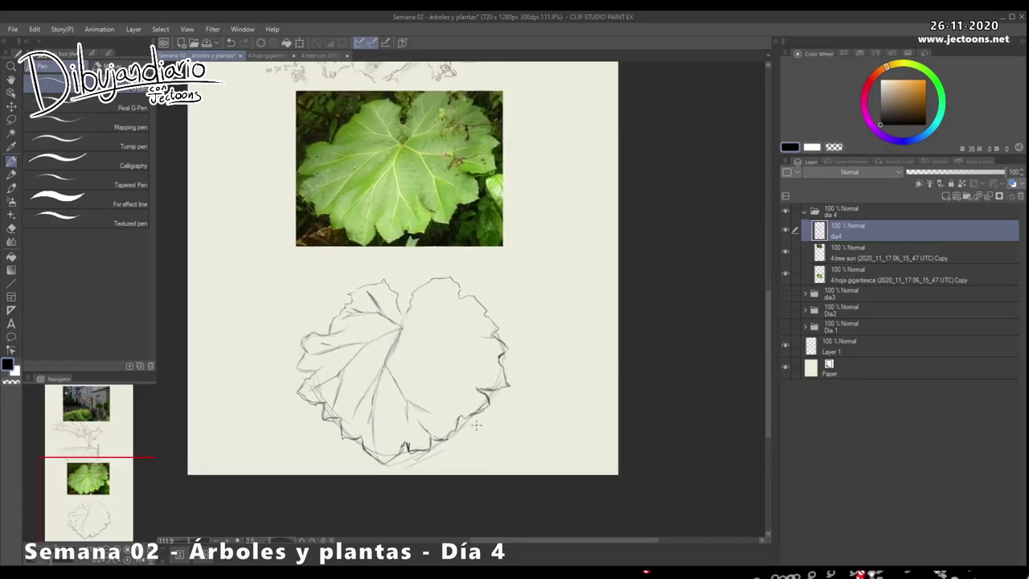
Step: Draw the veins fanning out from the notch across the upper-right lobe and the right half of the leaf
drag(412, 300, 405, 315)
mouse_move(434, 337)
mouse_down()
mouse_move(422, 355)
mouse_move(422, 309)
mouse_move(384, 299)
mouse_move(444, 324)
mouse_move(442, 291)
mouse_up()
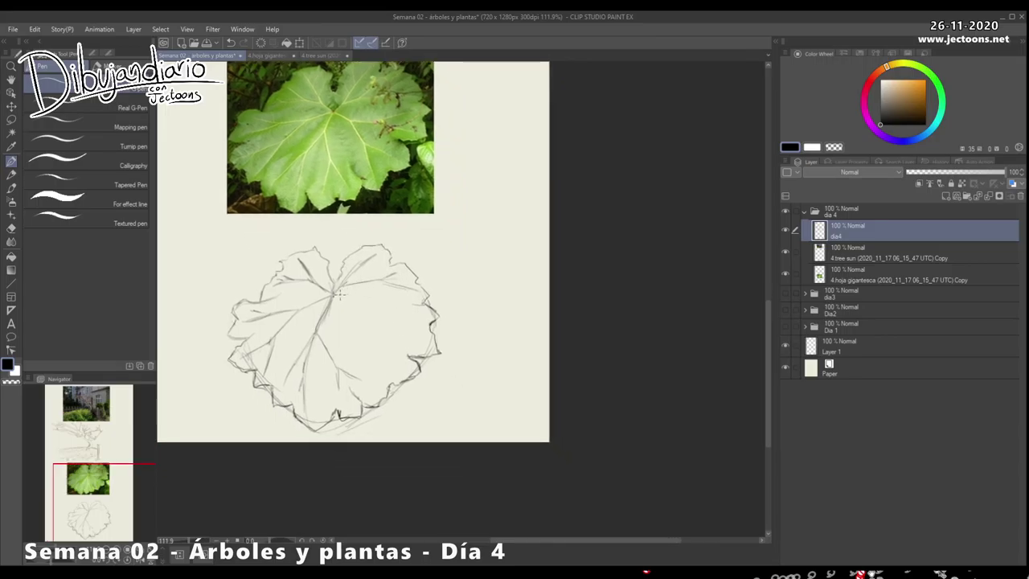
drag(361, 313, 387, 330)
drag(380, 324, 382, 337)
drag(390, 354, 402, 372)
drag(379, 329, 397, 336)
drag(359, 311, 411, 312)
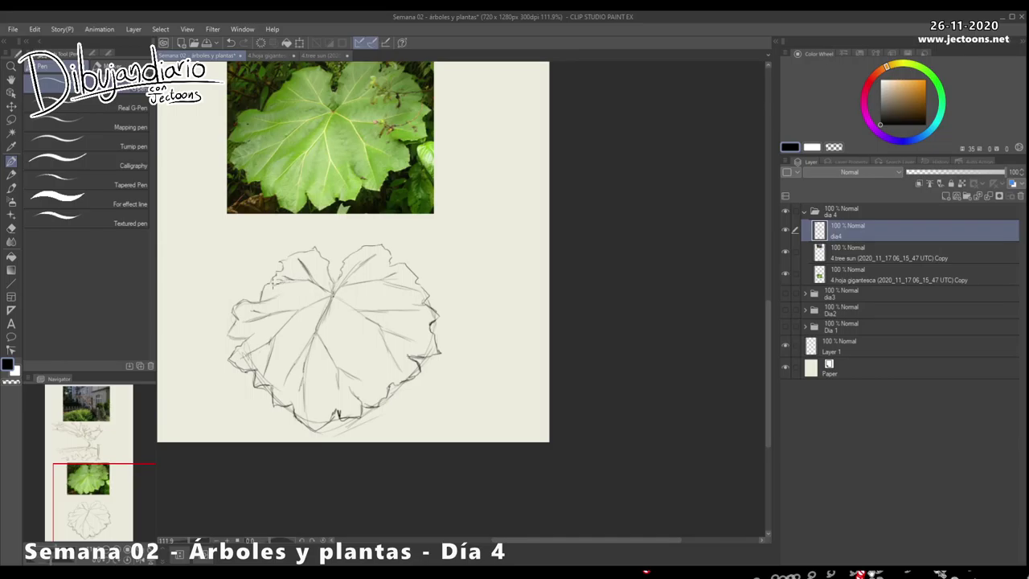
Step: Reinforce the toothed leaf edge along the left side, the lower right and the upper-left lobe
mouse_move(248, 300)
mouse_down()
mouse_move(229, 332)
mouse_move(241, 338)
mouse_up()
drag(384, 408, 386, 419)
drag(294, 266, 257, 314)
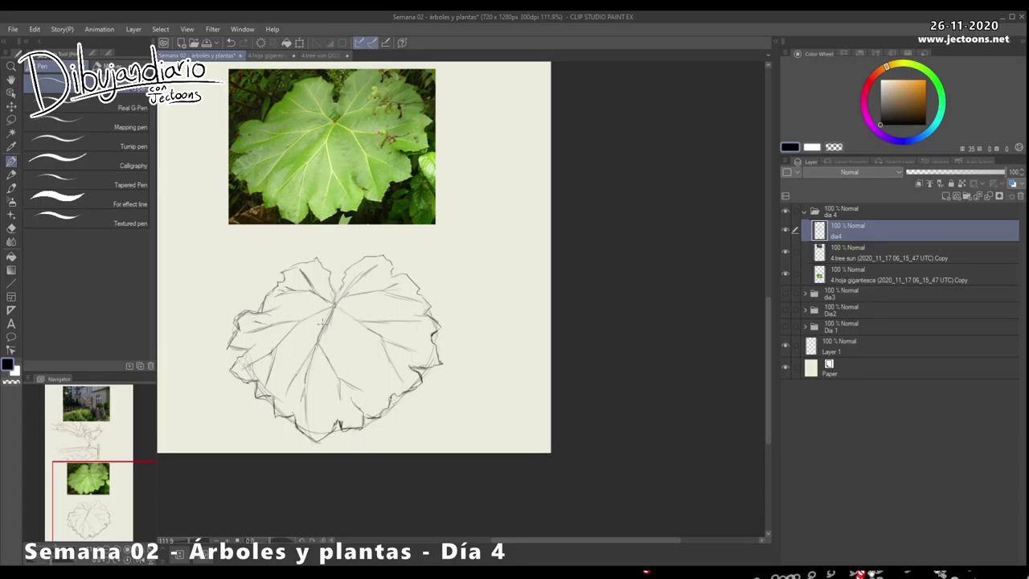
Step: Strengthen the veins beside the midrib on both halves and firm up the strokes near the leaf's bottom edge
mouse_move(325, 318)
mouse_down()
mouse_move(297, 350)
mouse_move(323, 319)
mouse_up()
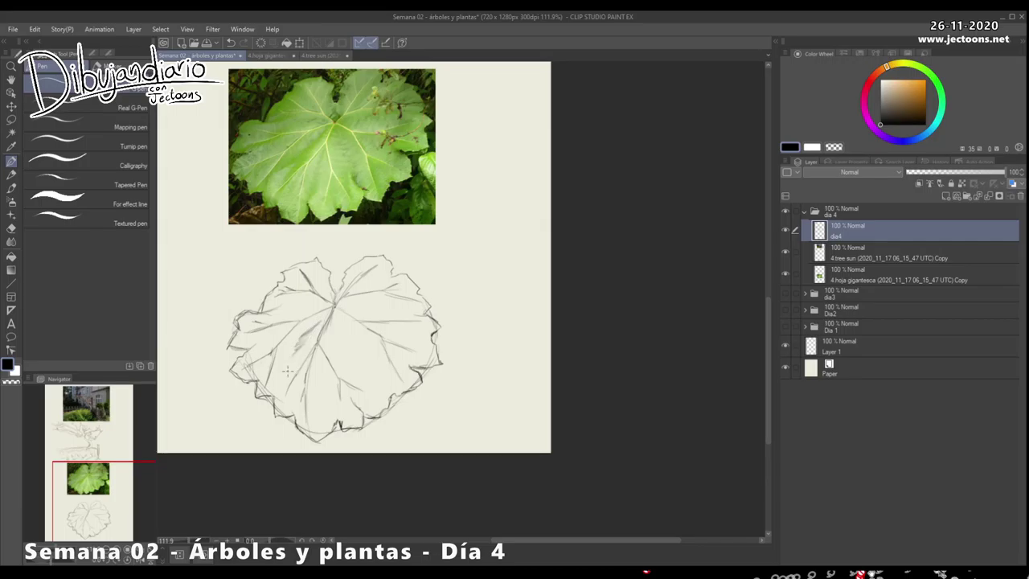
drag(277, 395, 278, 398)
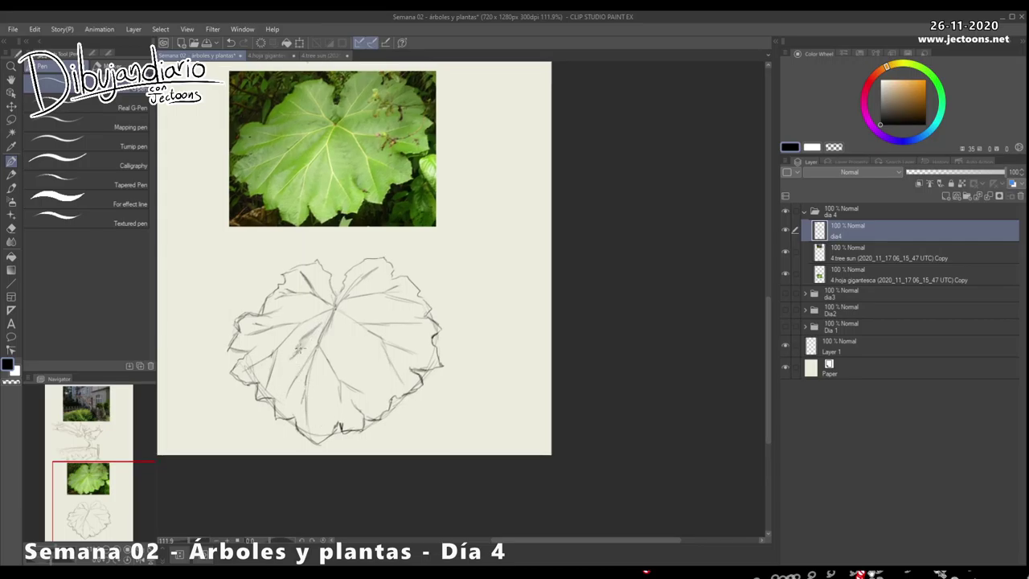
mouse_move(300, 368)
mouse_down()
mouse_move(296, 352)
mouse_move(289, 367)
mouse_up()
drag(307, 333, 296, 355)
drag(336, 308, 378, 339)
mouse_move(314, 426)
mouse_down()
mouse_move(301, 425)
mouse_move(322, 430)
mouse_up()
drag(305, 397, 307, 424)
drag(349, 420, 347, 430)
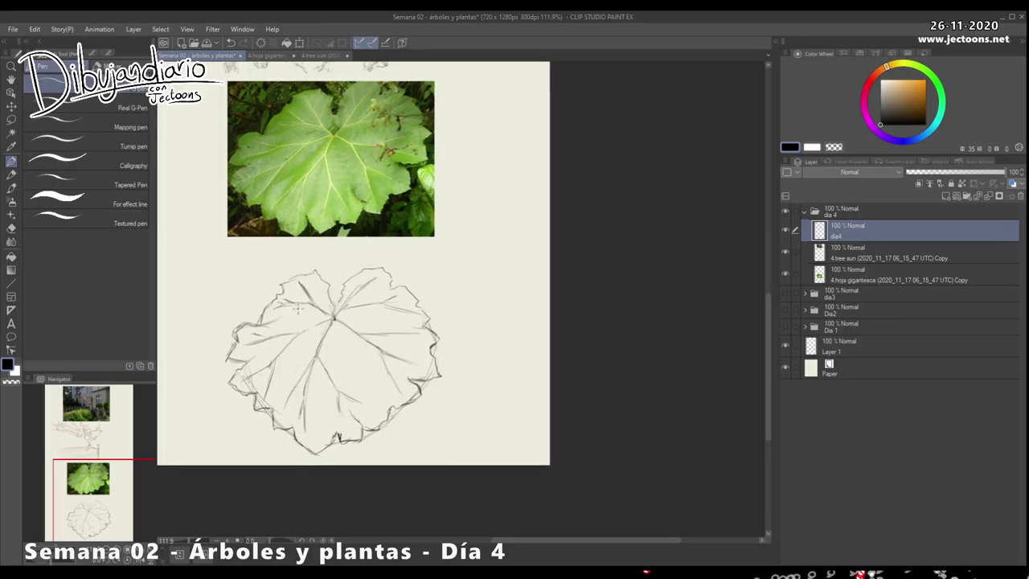
Step: Draw a forked twig with a narrow leaf reaching over the leaf's upper-left edge
drag(274, 298, 225, 279)
drag(226, 280, 255, 295)
drag(257, 298, 256, 322)
mouse_move(307, 294)
mouse_down()
mouse_move(318, 287)
mouse_move(238, 265)
mouse_move(286, 297)
mouse_up()
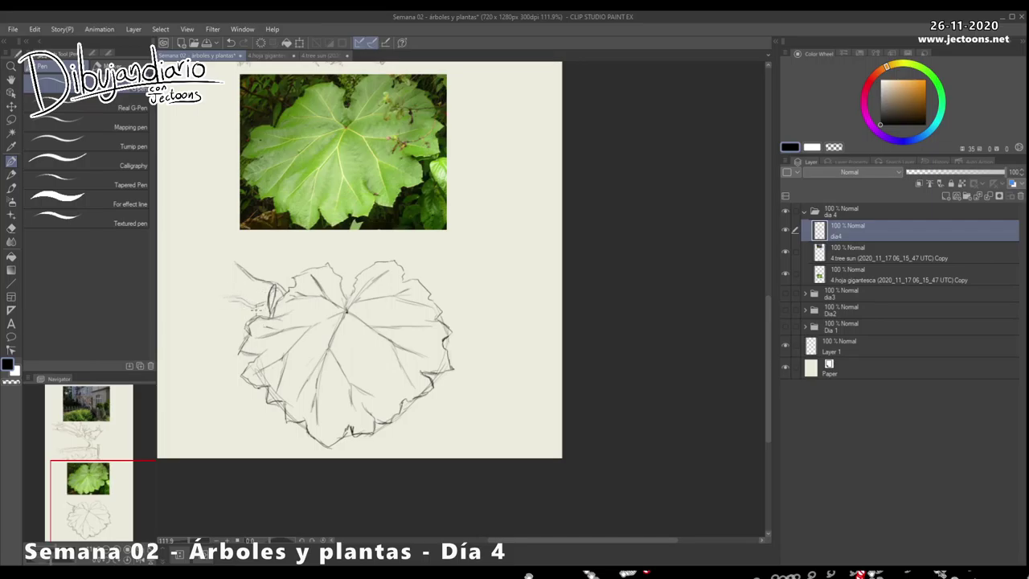
Step: Draw a twig with small oval leaves entering from the right across the leaf's upper-right lobe
drag(416, 378, 407, 396)
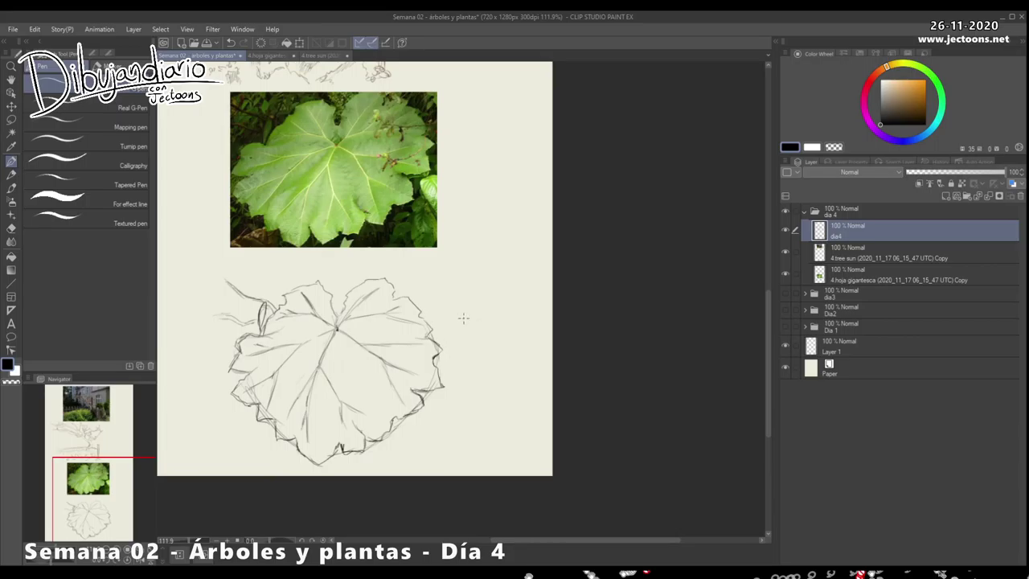
mouse_move(477, 315)
mouse_down()
mouse_move(402, 314)
mouse_move(466, 318)
mouse_move(421, 340)
mouse_move(449, 336)
mouse_move(415, 342)
mouse_move(470, 325)
mouse_move(438, 342)
mouse_move(442, 320)
mouse_move(400, 301)
mouse_move(400, 310)
mouse_up()
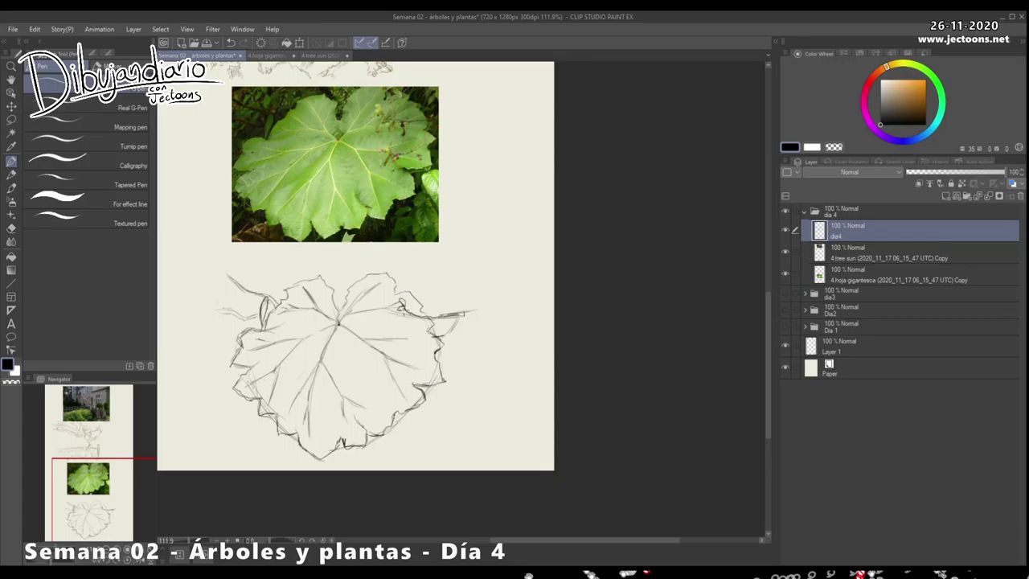
mouse_move(411, 304)
mouse_down()
mouse_move(403, 333)
mouse_move(429, 307)
mouse_move(413, 333)
mouse_move(434, 333)
mouse_up()
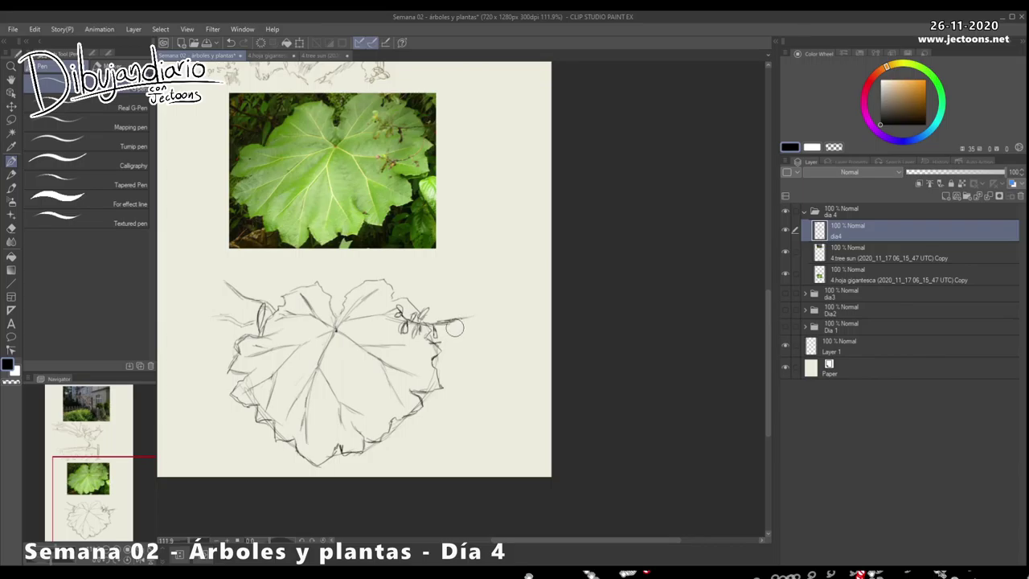
Step: Draw a lower side twig curving down from the right-hand twig, with small leaves over the leaf's right edge
mouse_move(467, 317)
mouse_down()
mouse_move(452, 320)
mouse_move(468, 319)
mouse_move(443, 352)
mouse_move(397, 351)
mouse_move(406, 358)
mouse_move(414, 344)
mouse_up()
drag(443, 393, 449, 390)
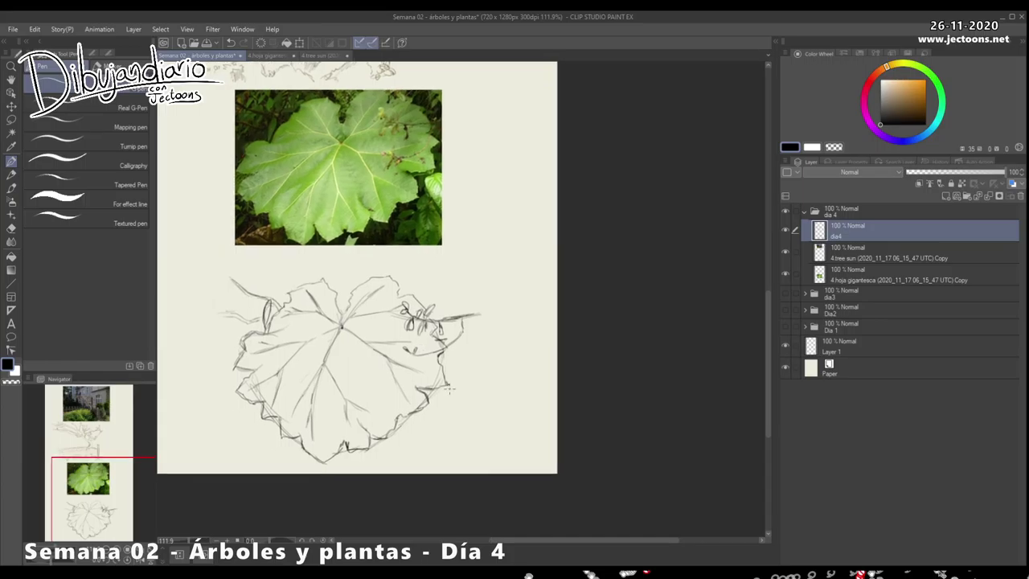
mouse_move(417, 348)
mouse_down()
mouse_move(408, 365)
mouse_move(421, 357)
mouse_up()
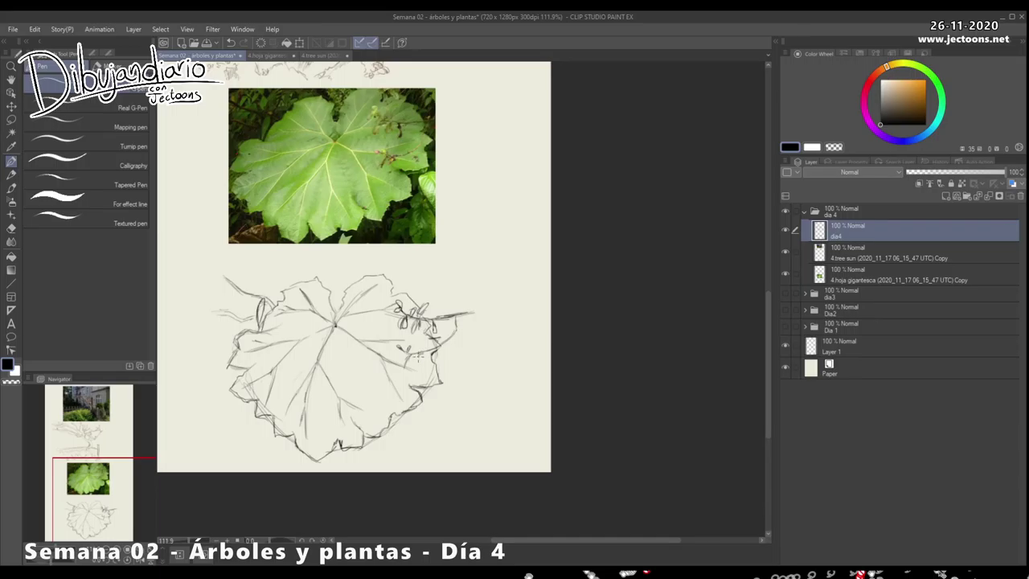
mouse_move(457, 315)
mouse_down()
mouse_move(413, 355)
mouse_move(440, 378)
mouse_up()
drag(443, 338, 453, 327)
drag(453, 336, 462, 332)
drag(425, 410, 438, 426)
drag(454, 386, 473, 359)
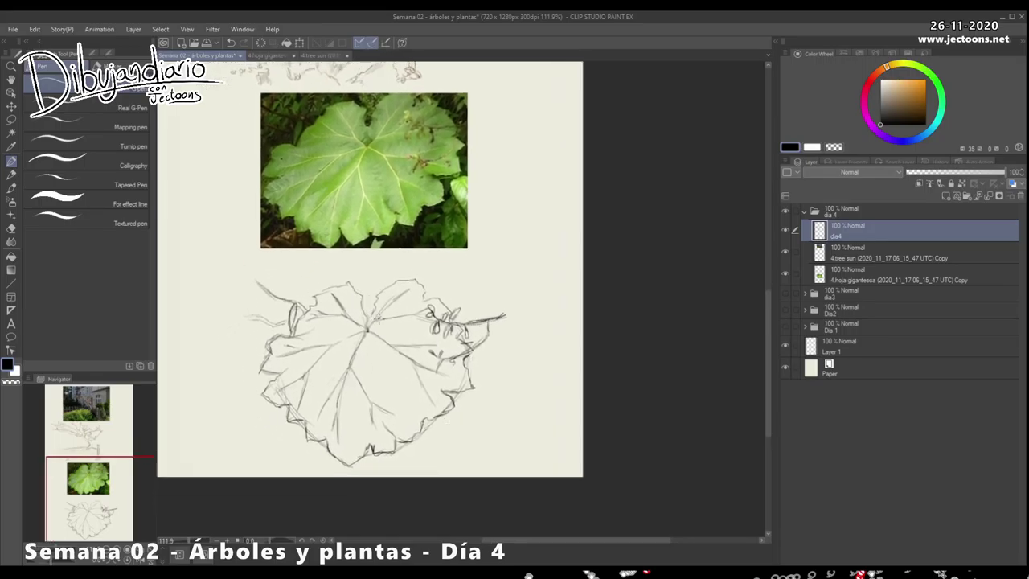
Step: Add extra vein strokes between the notch and the left half of the leaf
mouse_move(372, 317)
mouse_down()
mouse_move(323, 368)
mouse_move(318, 392)
mouse_up()
drag(340, 355, 336, 368)
mouse_move(295, 338)
mouse_down()
mouse_move(285, 343)
mouse_move(295, 338)
mouse_up()
Step: Draw small hanging oval leaves and pointed leaflets along the twig above the leaf's upper-left edge
drag(443, 440, 448, 475)
mouse_move(303, 320)
mouse_down()
mouse_move(301, 329)
mouse_move(296, 313)
mouse_move(276, 323)
mouse_move(299, 311)
mouse_up()
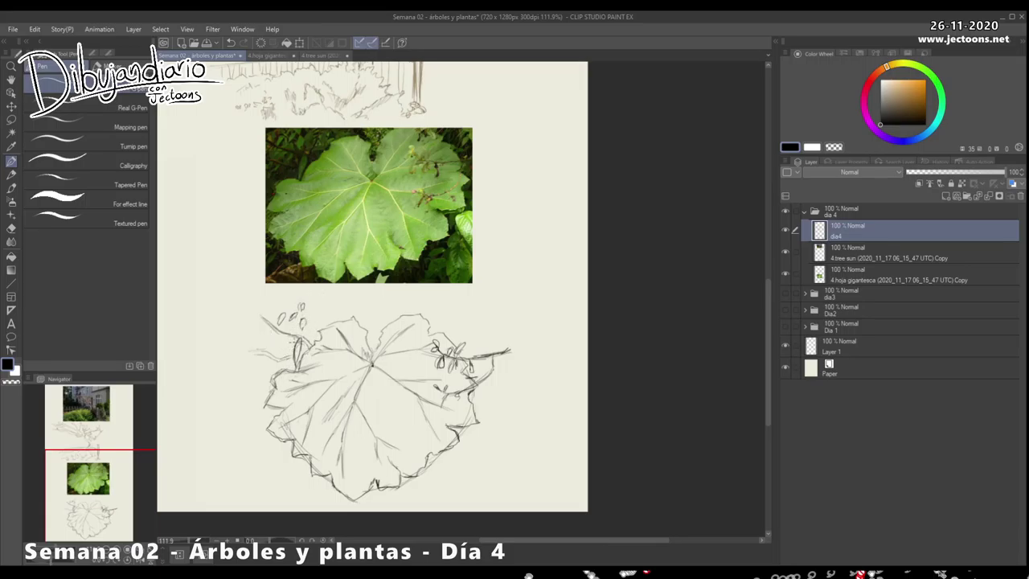
mouse_move(276, 334)
mouse_down()
mouse_move(267, 342)
mouse_move(277, 337)
mouse_move(277, 352)
mouse_move(285, 335)
mouse_move(299, 337)
mouse_move(294, 365)
mouse_up()
mouse_move(294, 326)
mouse_down()
mouse_move(281, 347)
mouse_move(329, 337)
mouse_move(299, 334)
mouse_up()
drag(308, 332, 291, 331)
mouse_move(293, 323)
mouse_down()
mouse_move(296, 333)
mouse_move(277, 328)
mouse_move(294, 323)
mouse_up()
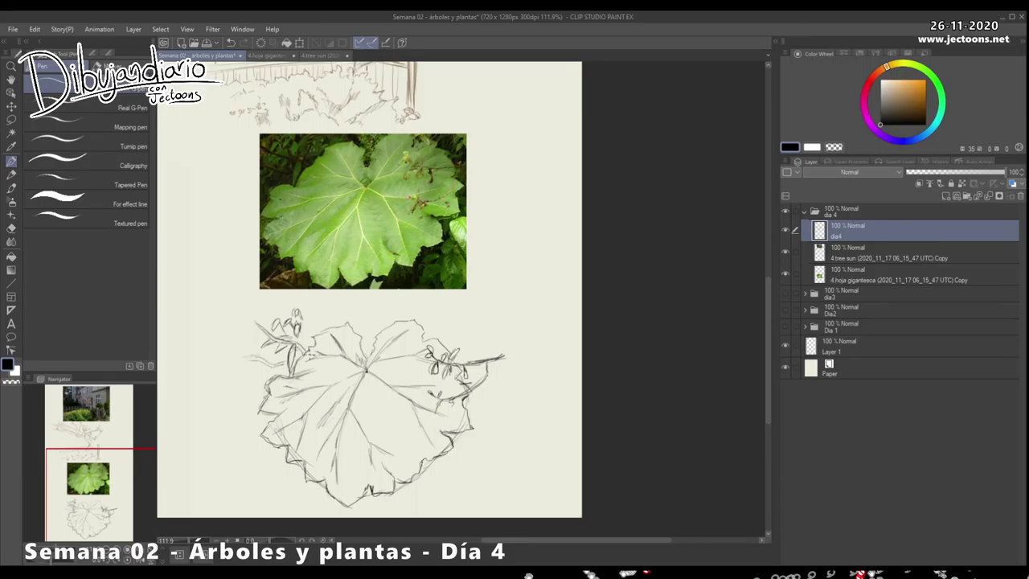
Step: Sketch the small sprig inside the notch and add a loose leaf above the right-hand twig
mouse_move(370, 327)
mouse_down()
mouse_move(375, 338)
mouse_move(377, 326)
mouse_up()
drag(374, 341, 368, 361)
mouse_move(363, 319)
mouse_down()
mouse_move(357, 331)
mouse_move(370, 356)
mouse_move(365, 340)
mouse_up()
mouse_move(472, 341)
mouse_down()
mouse_move(481, 352)
mouse_move(489, 320)
mouse_move(483, 346)
mouse_up()
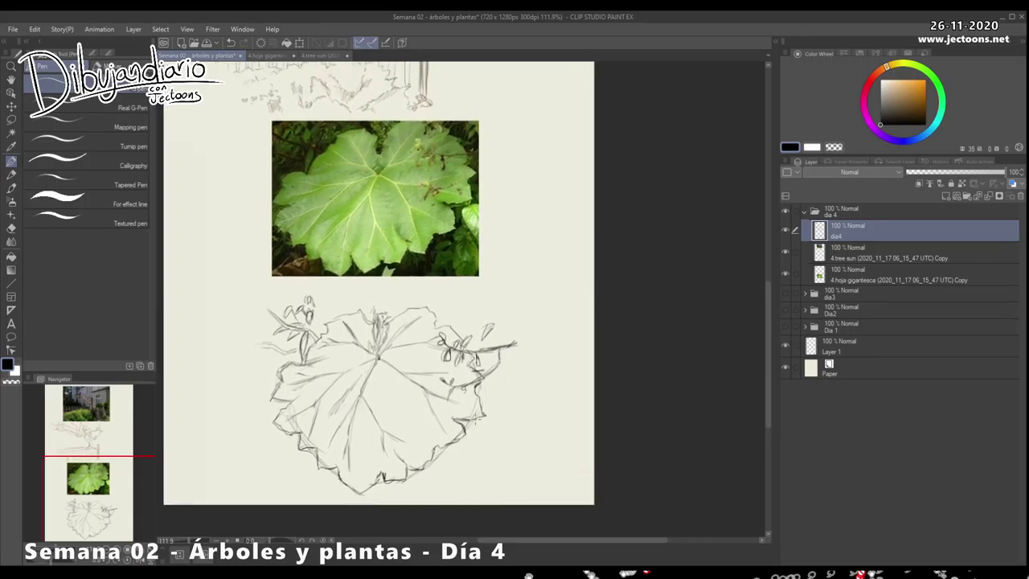
Step: Review both studies against their reference photos, from the full page to the bare tree drawing
drag(521, 399, 479, 393)
drag(541, 366, 526, 404)
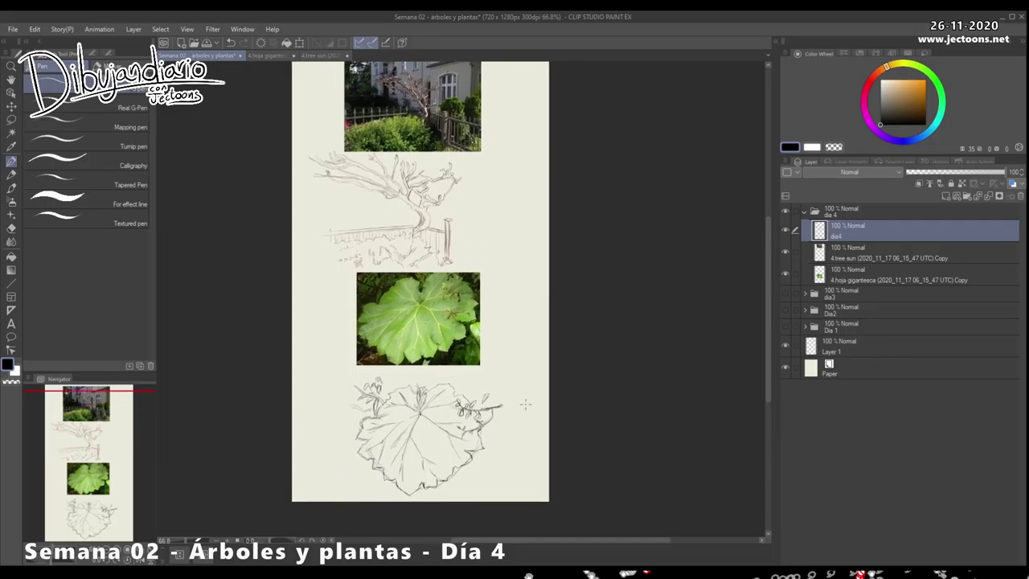
drag(495, 342, 491, 359)
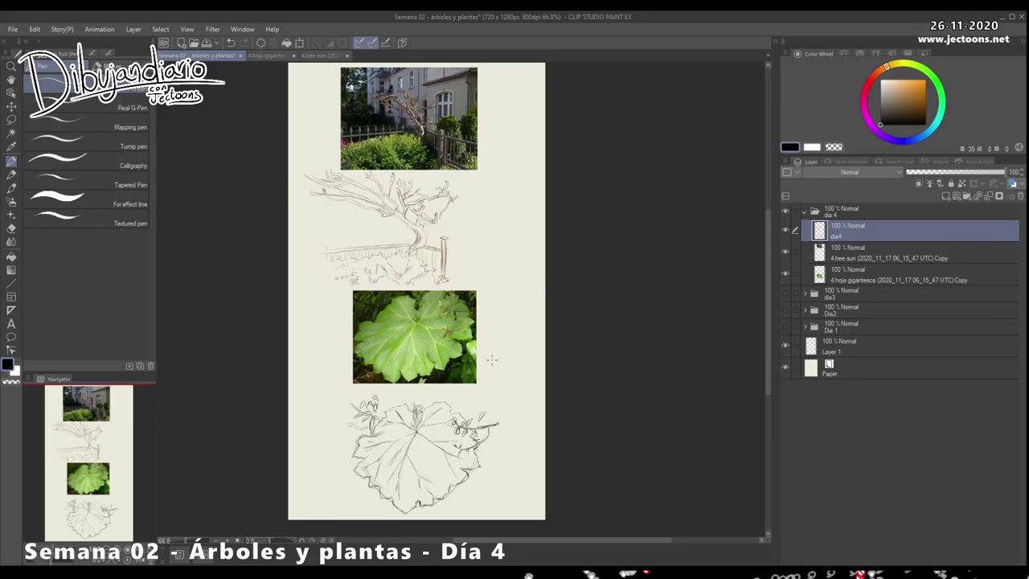
drag(489, 322, 501, 402)
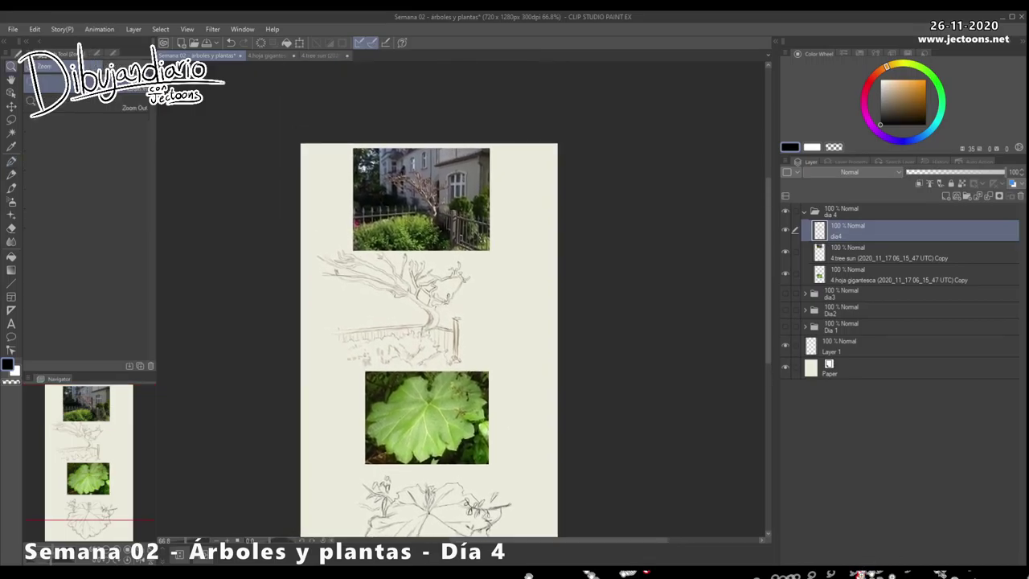
scroll(501, 402, up, 3)
drag(480, 320, 471, 343)
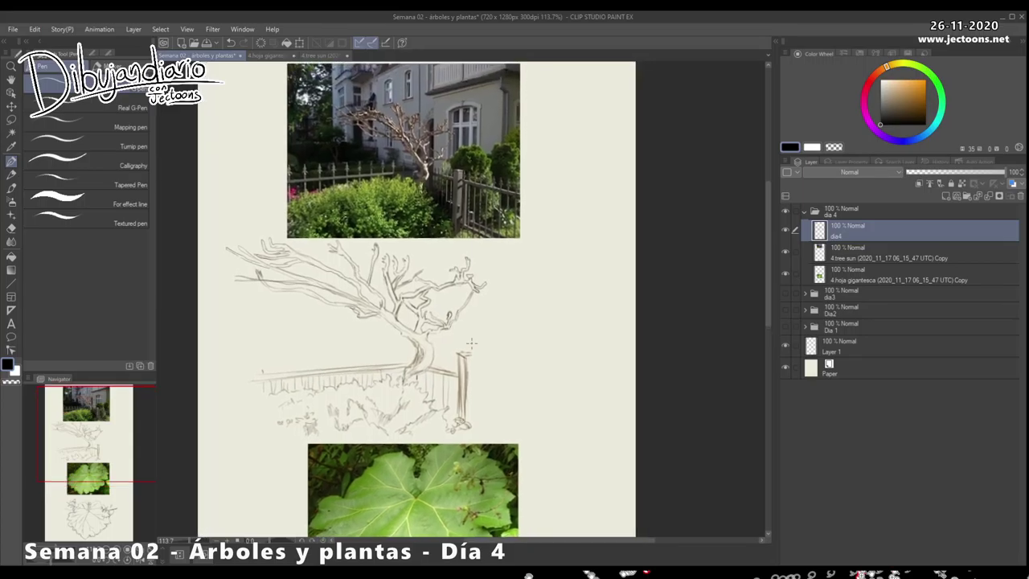
drag(513, 318, 512, 344)
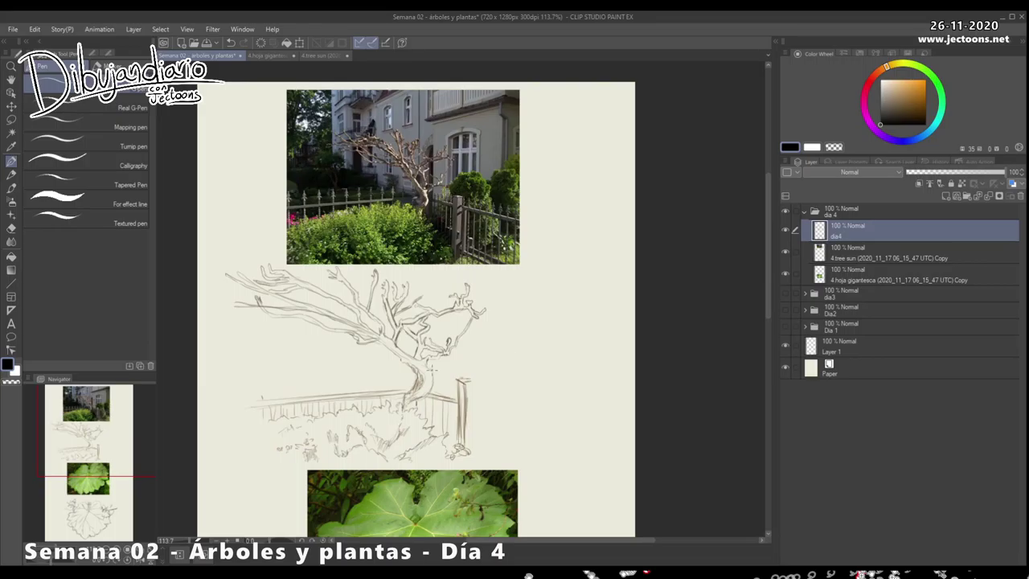
drag(468, 445, 460, 456)
drag(463, 356, 442, 384)
drag(309, 375, 363, 384)
key(ctrl+z)
key(ctrl+z)
drag(502, 351, 502, 346)
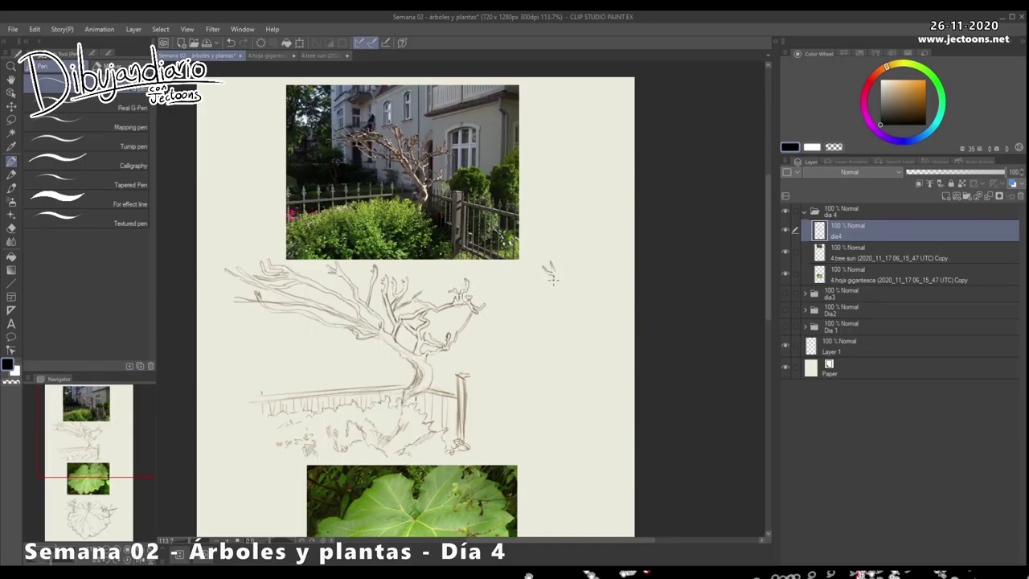
drag(584, 271, 586, 260)
key(ctrl+z)
key(ctrl+z)
key(ctrl+z)
drag(235, 267, 263, 282)
key(ctrl+z)
key(ctrl+z)
drag(269, 287, 271, 287)
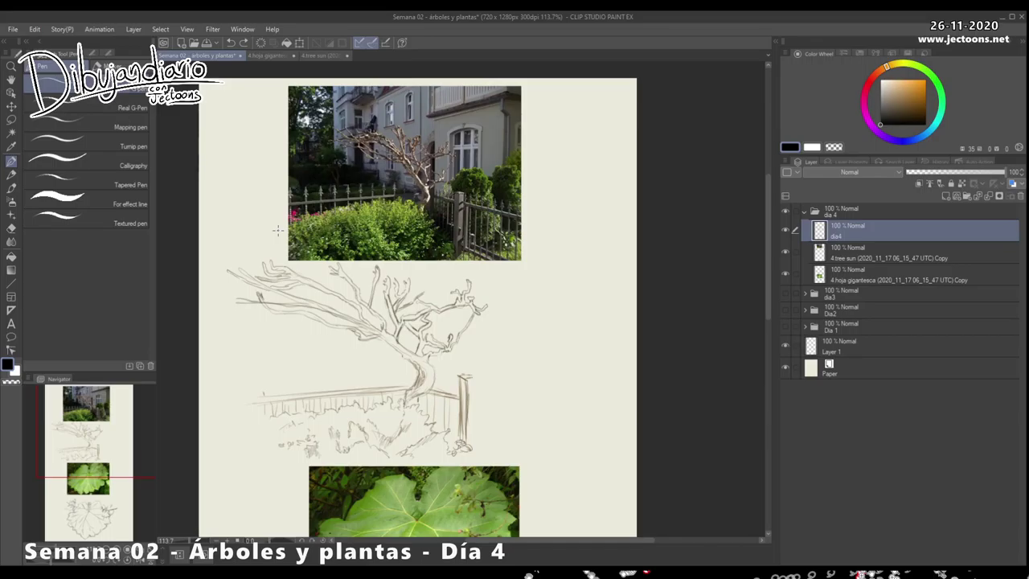
Step: Darken the curved trunk of the bare tree and add a short diagonal stroke at the bush's lower-left corner
mouse_move(409, 401)
mouse_down()
mouse_move(439, 371)
mouse_move(423, 399)
mouse_move(413, 391)
mouse_move(428, 378)
mouse_move(420, 368)
mouse_move(422, 381)
mouse_up()
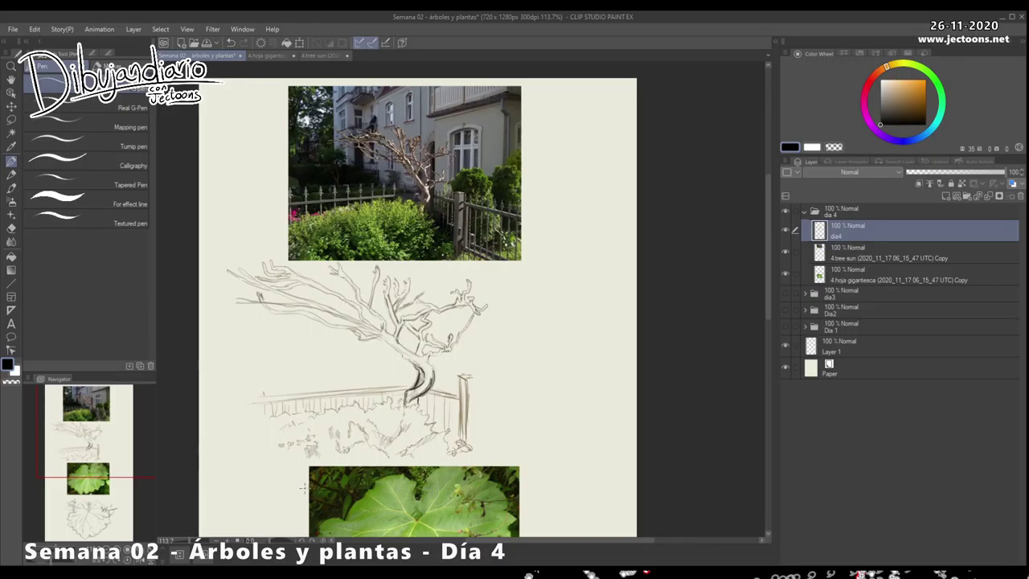
drag(266, 469, 289, 453)
Step: Try a rough arched outline with branching strokes in the blank area beside the tree drawing
drag(515, 312, 575, 287)
mouse_move(492, 325)
mouse_down()
mouse_move(528, 293)
mouse_move(602, 298)
mouse_move(615, 339)
mouse_up()
drag(560, 315, 583, 347)
mouse_move(537, 325)
mouse_down()
mouse_move(563, 353)
mouse_move(590, 343)
mouse_up()
mouse_move(550, 307)
mouse_down()
mouse_move(589, 342)
mouse_move(527, 335)
mouse_up()
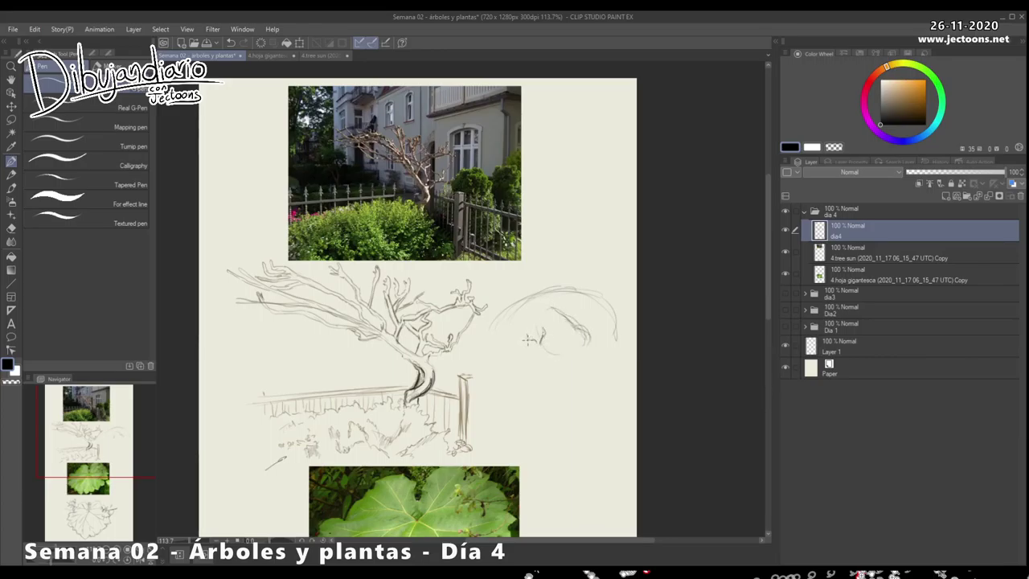
drag(531, 352, 529, 360)
drag(548, 351, 562, 356)
mouse_move(584, 314)
mouse_down()
mouse_move(588, 325)
mouse_move(618, 312)
mouse_move(614, 333)
mouse_move(612, 317)
mouse_up()
Step: Draw an inverted triangle divided into horizontal bands, with a label in its upper band, beside the tree photo
mouse_move(581, 184)
mouse_down()
mouse_move(566, 226)
mouse_move(601, 223)
mouse_move(568, 232)
mouse_up()
drag(557, 194, 603, 190)
mouse_move(603, 191)
mouse_down()
mouse_move(581, 215)
mouse_move(561, 207)
mouse_move(585, 200)
mouse_move(573, 193)
mouse_move(580, 227)
mouse_up()
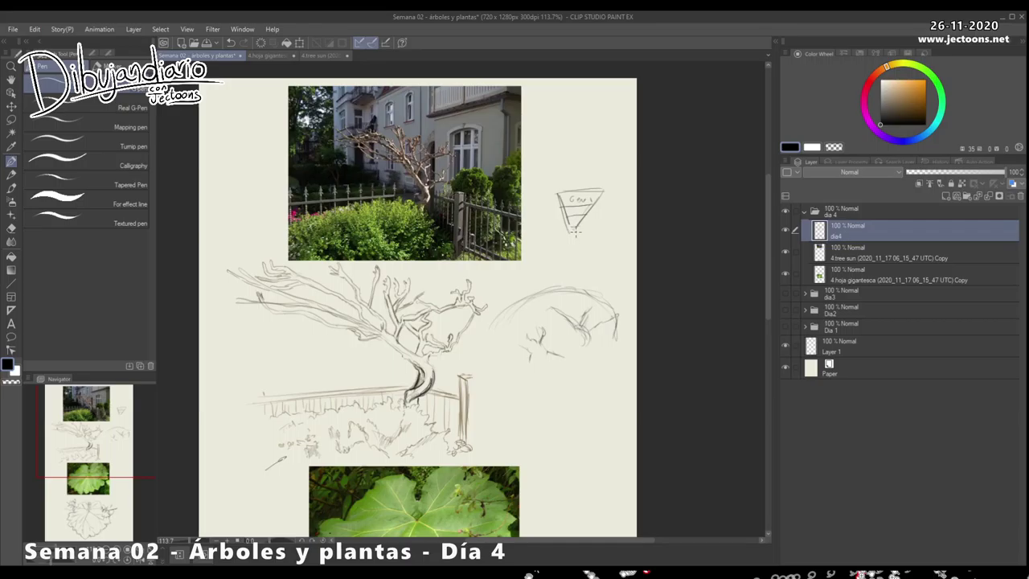
Step: Trace over the arched outline beside the tree drawing, and erase the whole rough sketch
mouse_move(548, 292)
mouse_down()
mouse_move(480, 333)
mouse_move(599, 295)
mouse_move(618, 319)
mouse_move(548, 294)
mouse_move(477, 336)
mouse_up()
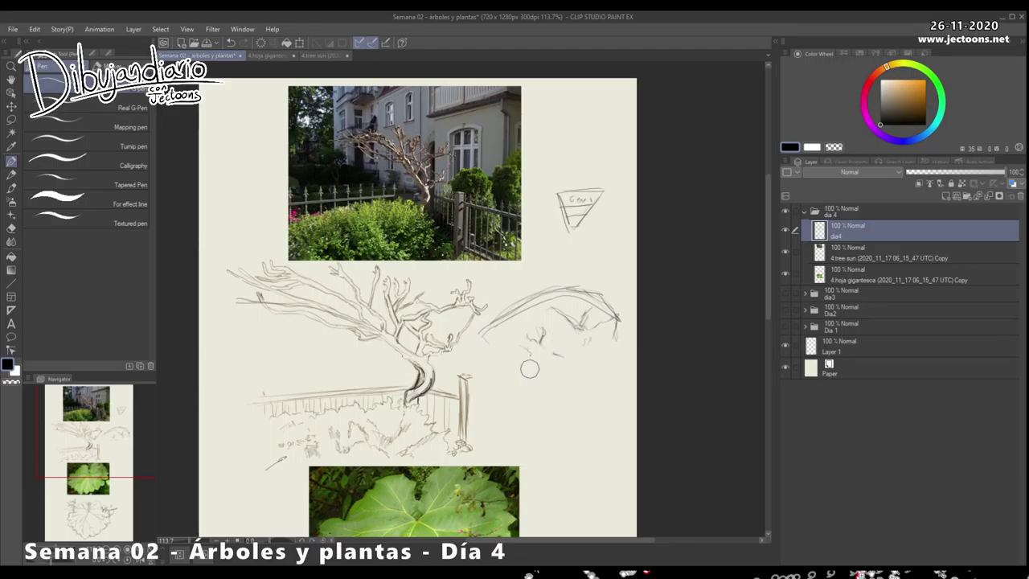
mouse_move(611, 316)
mouse_down()
mouse_move(573, 286)
mouse_move(518, 312)
mouse_move(603, 302)
mouse_move(606, 340)
mouse_up()
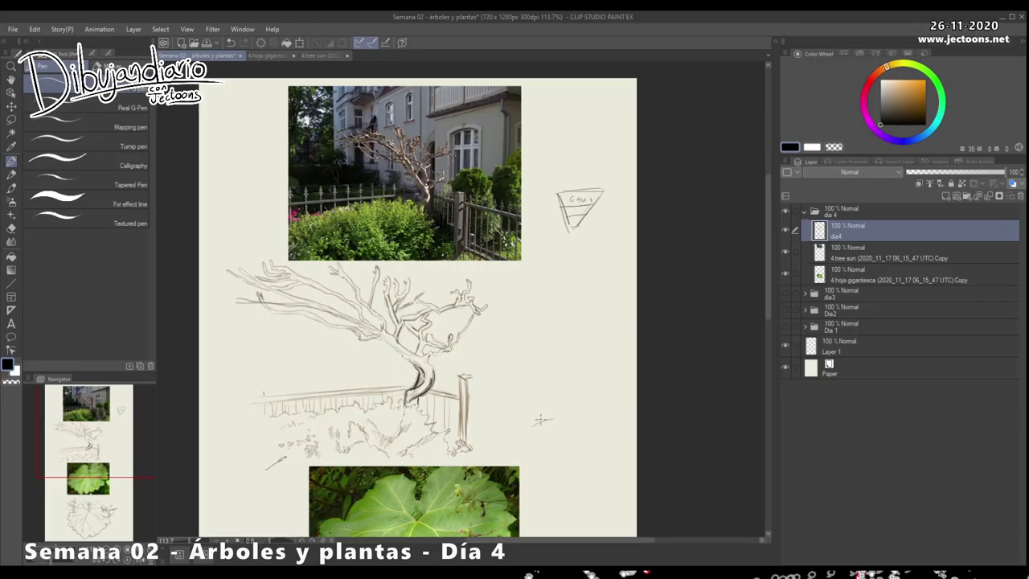
Step: Darken and extend the lower twig outward from the giant leaf's upper-left edge
key(ctrl+space)
drag(564, 429, 530, 430)
drag(576, 468, 534, 341)
key(ctrl+space)
drag(535, 342, 511, 332)
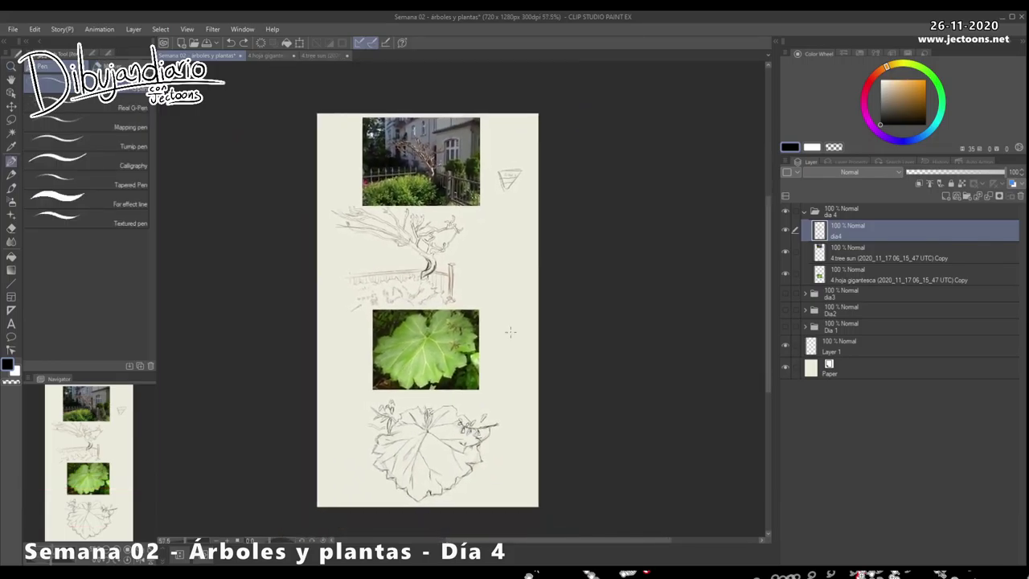
drag(492, 449, 485, 374)
key(ctrl+space)
drag(462, 410, 545, 410)
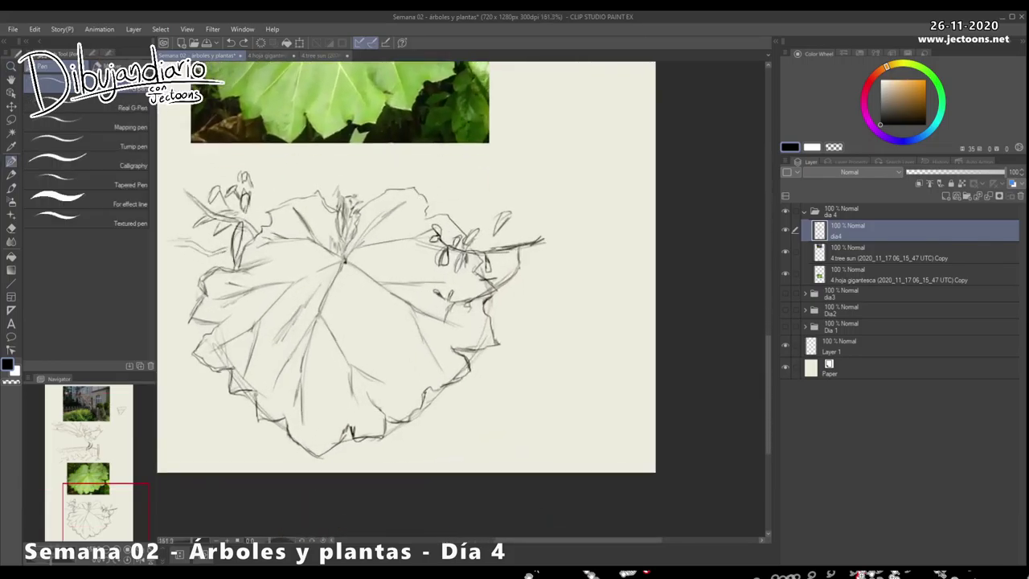
drag(485, 394, 559, 445)
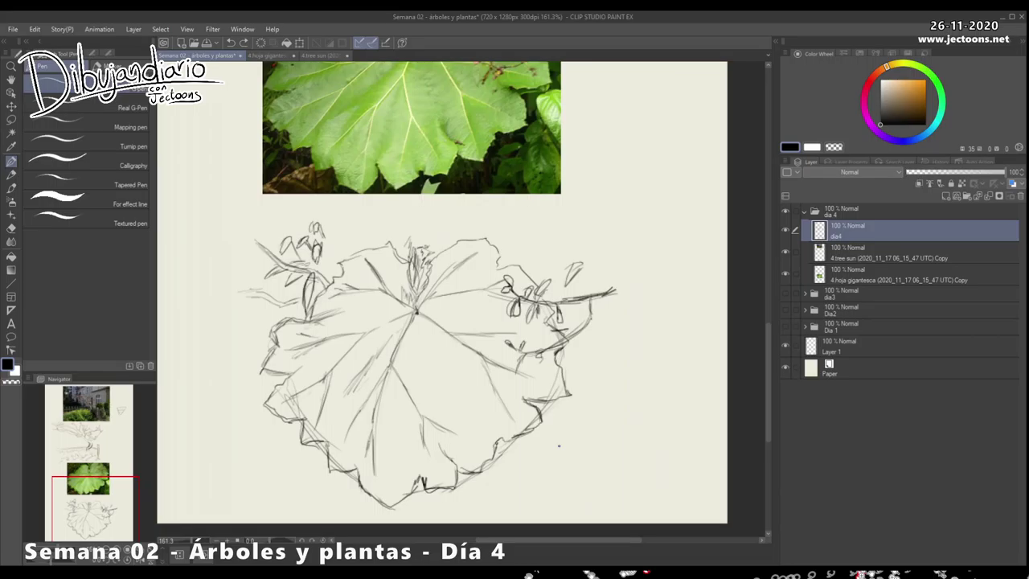
mouse_move(308, 299)
mouse_down()
mouse_move(286, 306)
mouse_move(248, 290)
mouse_up()
drag(236, 294, 275, 304)
Step: Hatch the background behind the upper-left twig with diagonal lines and add a diagonal stroke above the right-hand twig
mouse_move(581, 378)
mouse_down()
mouse_move(546, 441)
mouse_move(503, 412)
mouse_move(528, 459)
mouse_move(501, 397)
mouse_move(510, 383)
mouse_move(507, 406)
mouse_up()
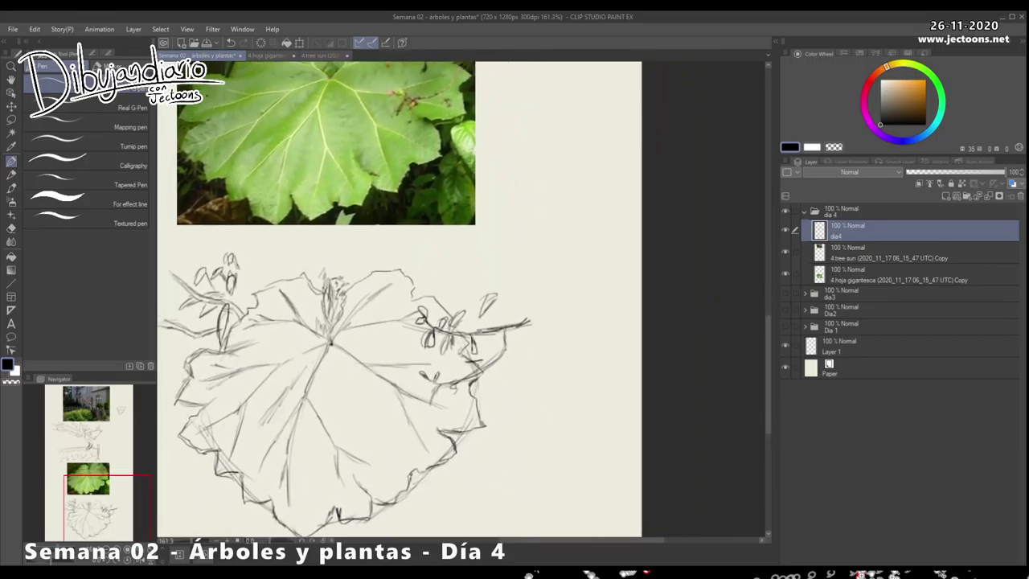
mouse_move(517, 364)
mouse_down()
mouse_move(527, 394)
mouse_move(559, 398)
mouse_up()
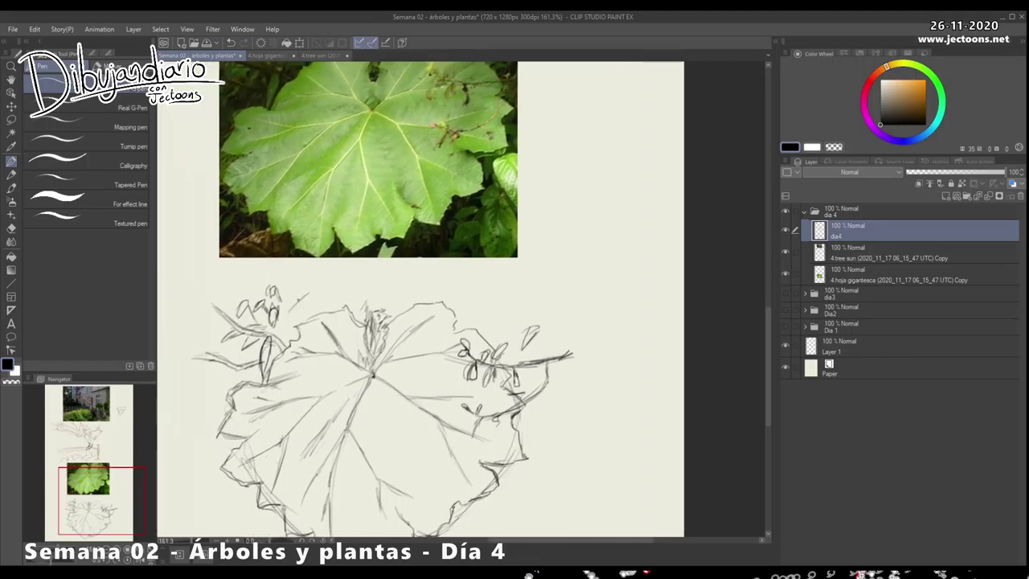
drag(249, 283, 194, 332)
drag(255, 286, 199, 345)
mouse_move(266, 310)
mouse_down()
mouse_move(200, 356)
mouse_move(207, 361)
mouse_up()
mouse_move(301, 311)
mouse_down()
mouse_move(221, 363)
mouse_move(230, 369)
mouse_up()
drag(291, 334, 240, 368)
drag(588, 314, 560, 346)
Step: Sketch the small folded background leaf and its stem beside the giant leaf's lower-right edge
mouse_move(568, 437)
mouse_down()
mouse_move(552, 394)
mouse_move(565, 483)
mouse_move(509, 407)
mouse_move(510, 374)
mouse_move(486, 409)
mouse_move(512, 392)
mouse_move(493, 430)
mouse_move(514, 448)
mouse_up()
mouse_move(503, 397)
mouse_down()
mouse_move(513, 425)
mouse_move(488, 408)
mouse_move(505, 452)
mouse_up()
drag(506, 411, 504, 415)
mouse_move(498, 413)
mouse_down()
mouse_move(511, 408)
mouse_move(490, 380)
mouse_up()
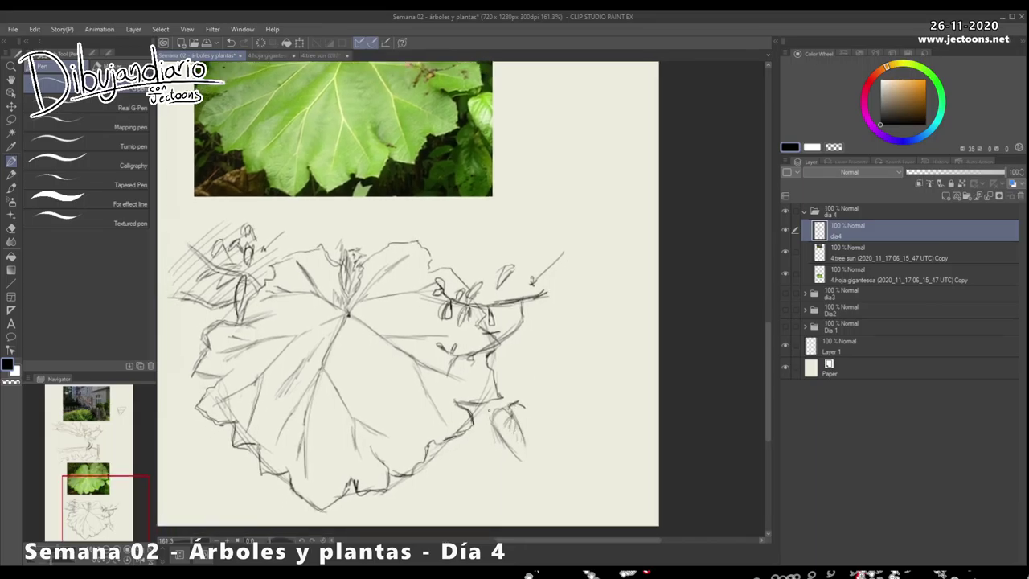
drag(496, 442, 488, 474)
drag(526, 426, 482, 431)
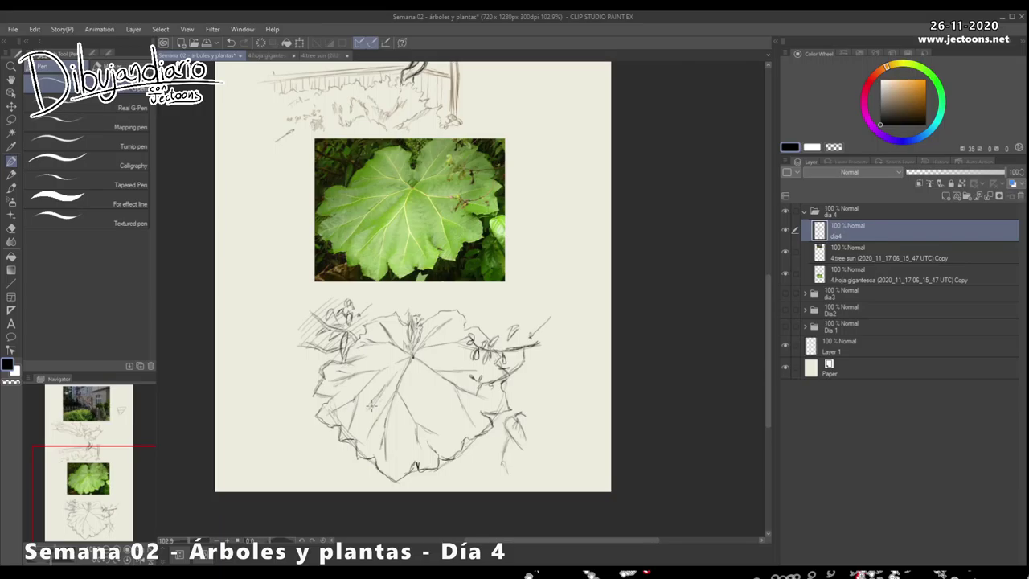
drag(527, 427, 512, 436)
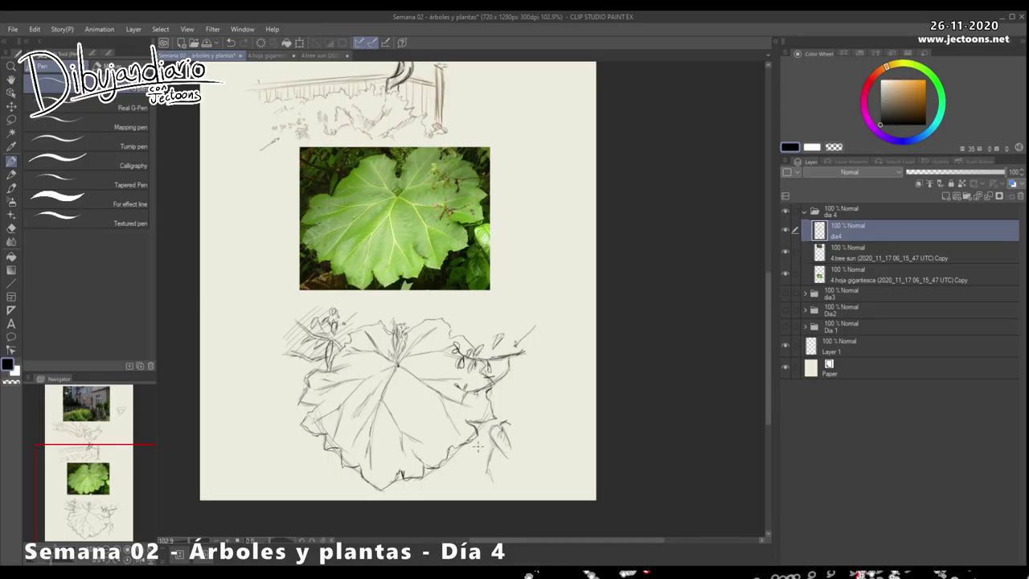
drag(503, 439, 498, 456)
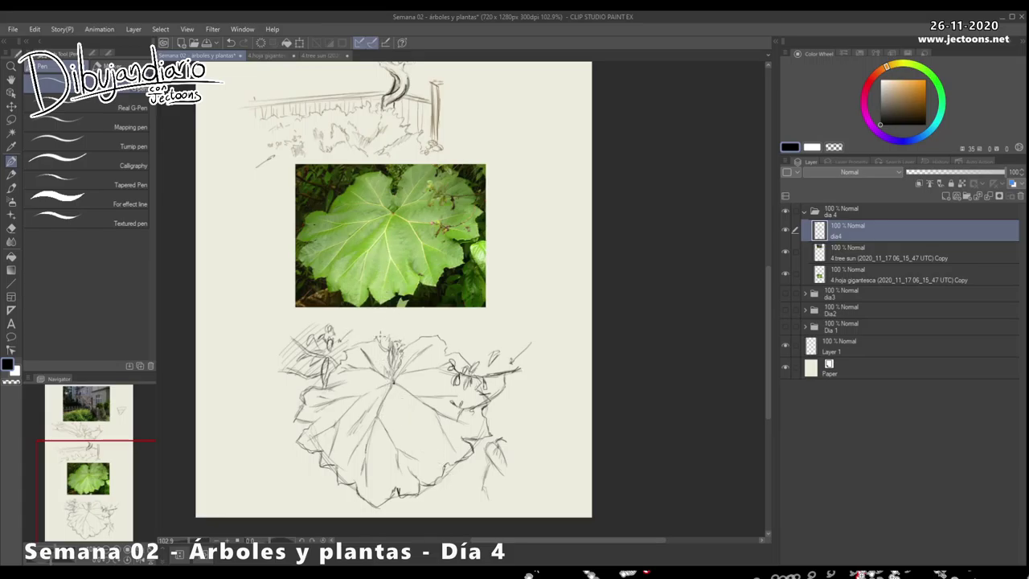
Step: Review the finished leaf study and the complete day 4 page with both drawings and photos
drag(299, 497, 305, 458)
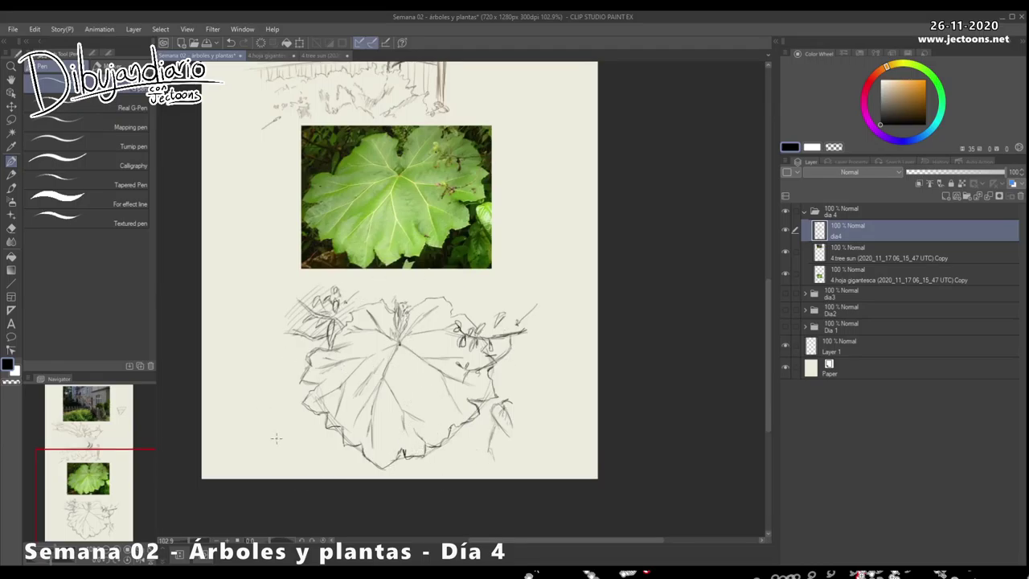
scroll(454, 447, up, 2)
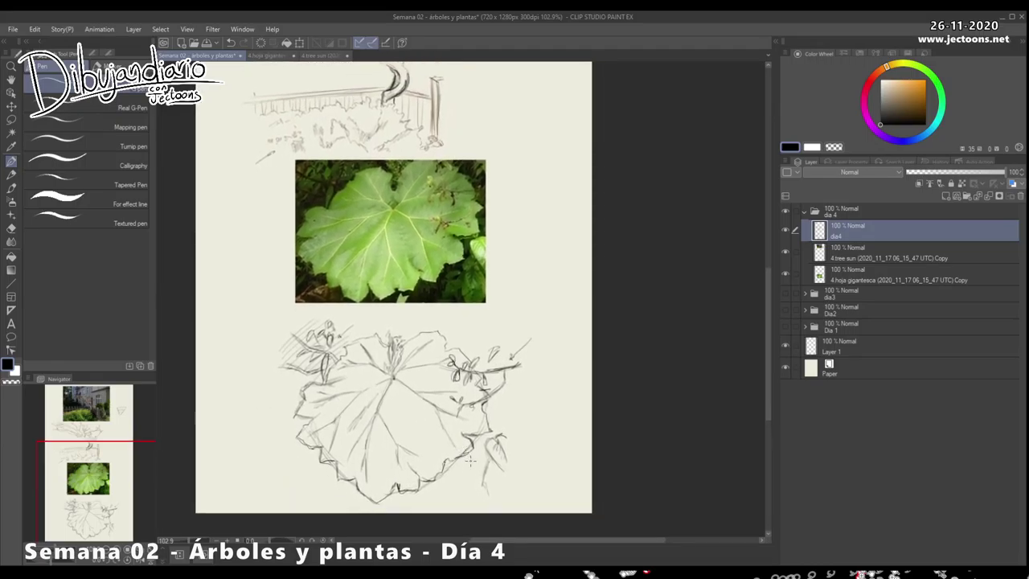
drag(493, 293, 450, 377)
key(ctrl+space)
drag(508, 361, 497, 435)
key(ctrl+space)
drag(500, 434, 470, 435)
drag(474, 438, 425, 390)
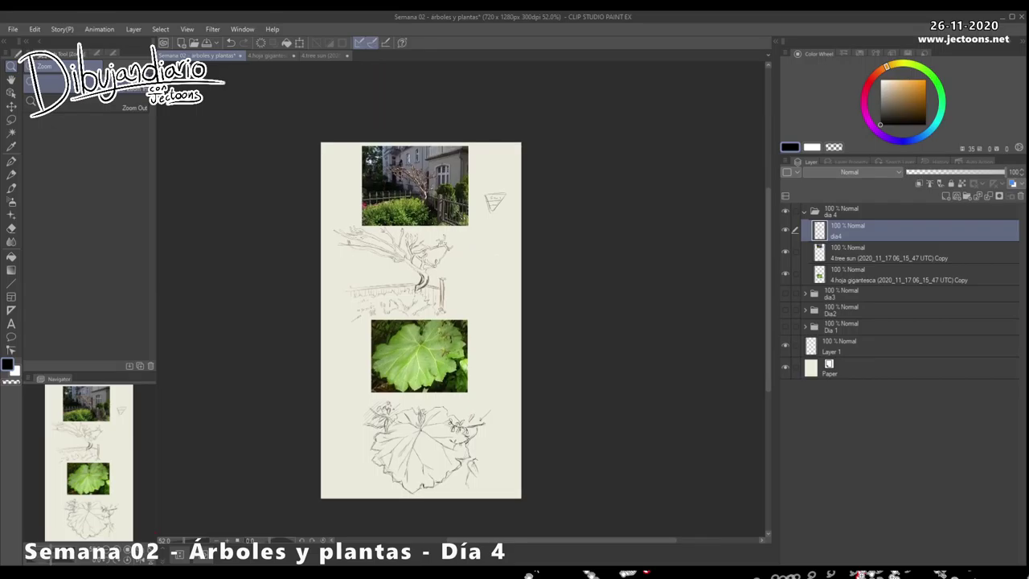